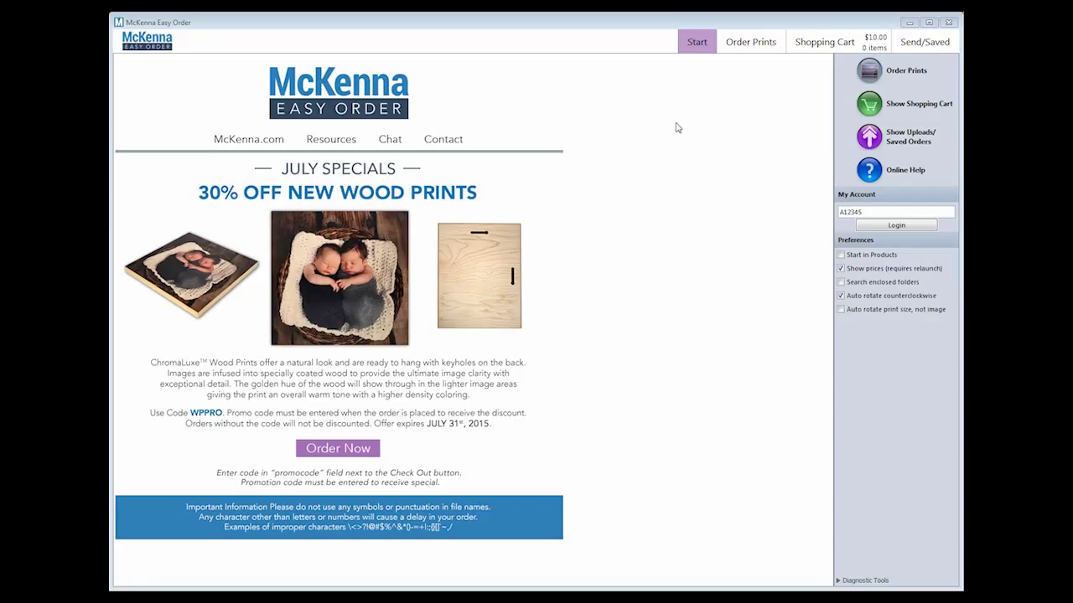
Pick the Press Books catalog and start an 8x10.5 Hinged Book from the Hinged sizes.
click(757, 46)
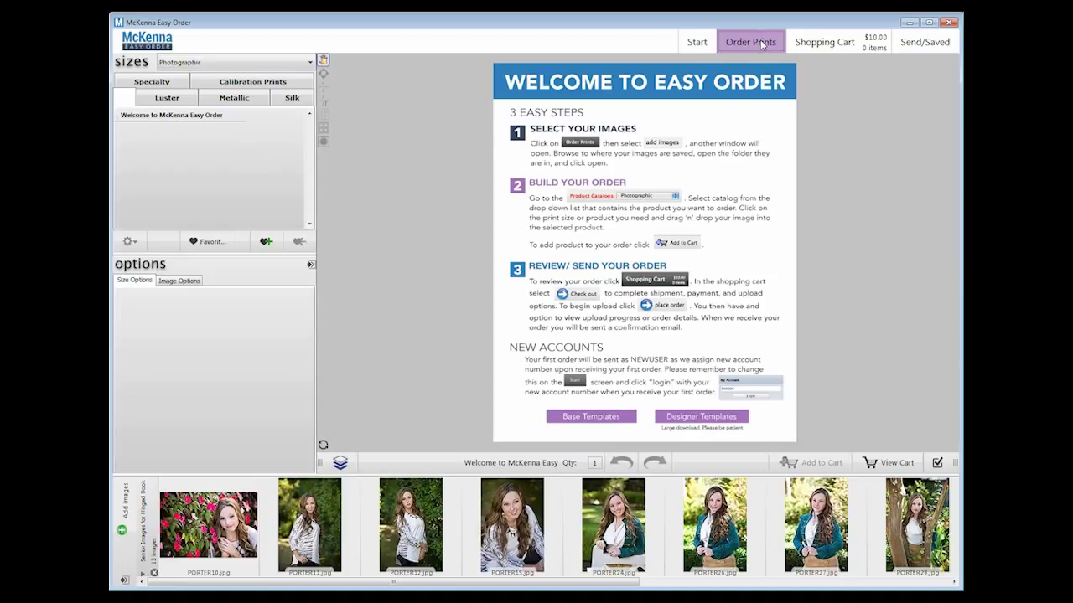
click(269, 63)
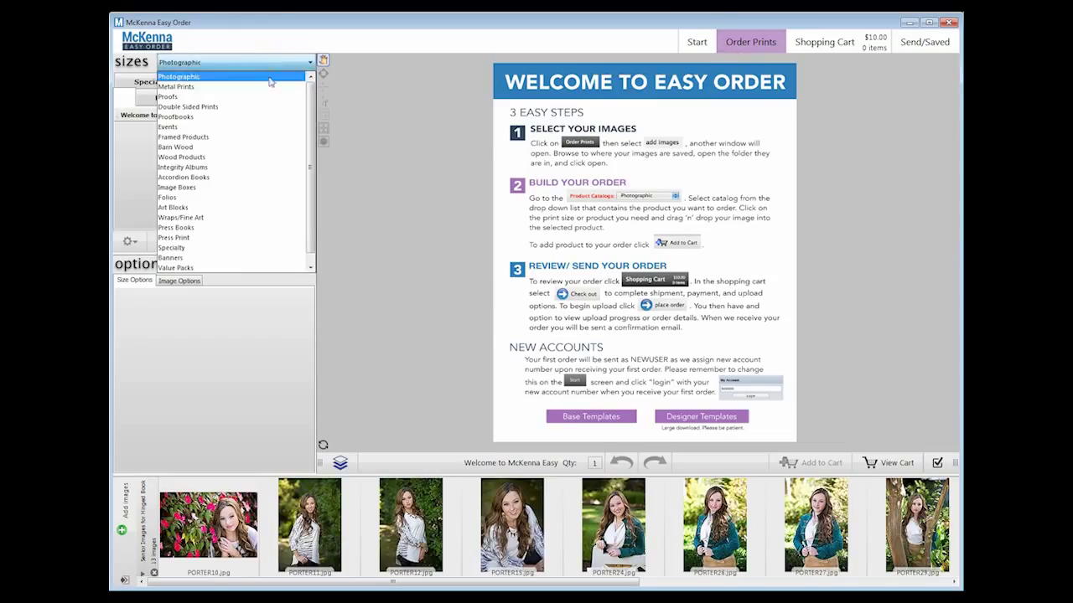
click(180, 228)
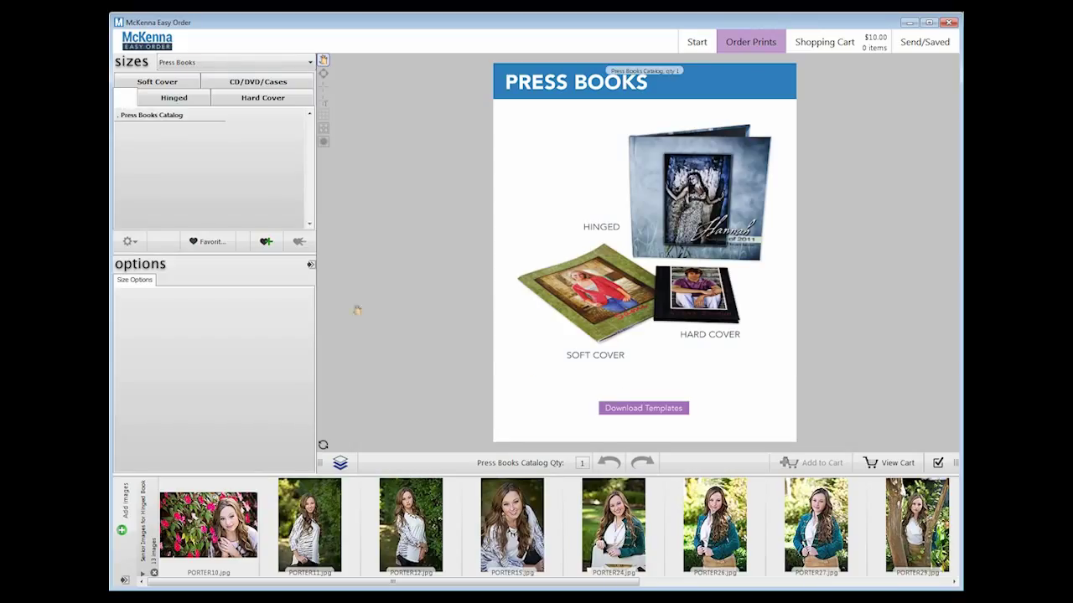
click(200, 103)
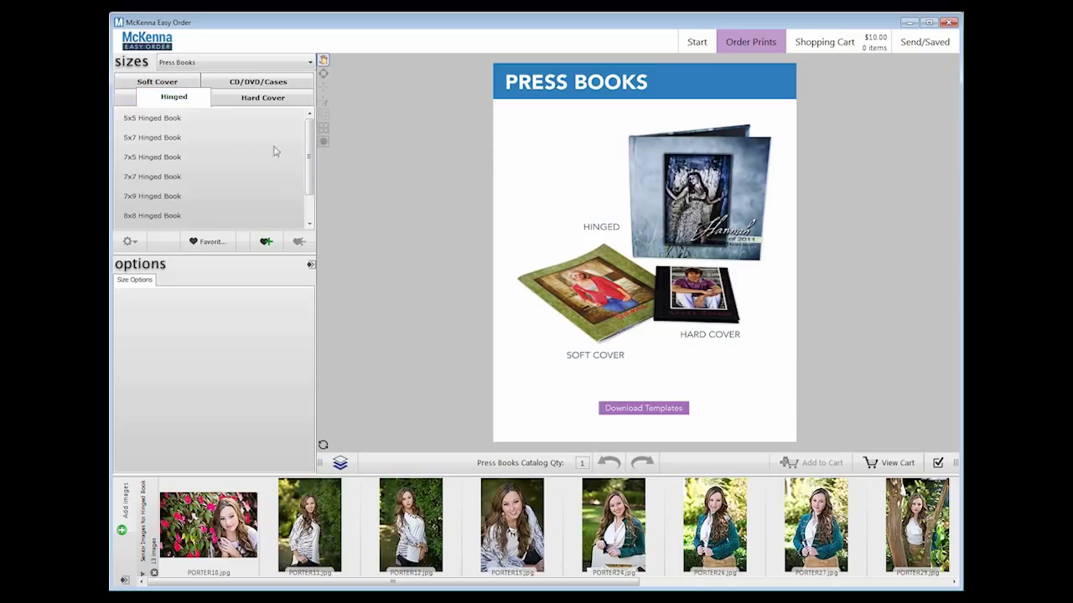
drag(309, 176, 309, 199)
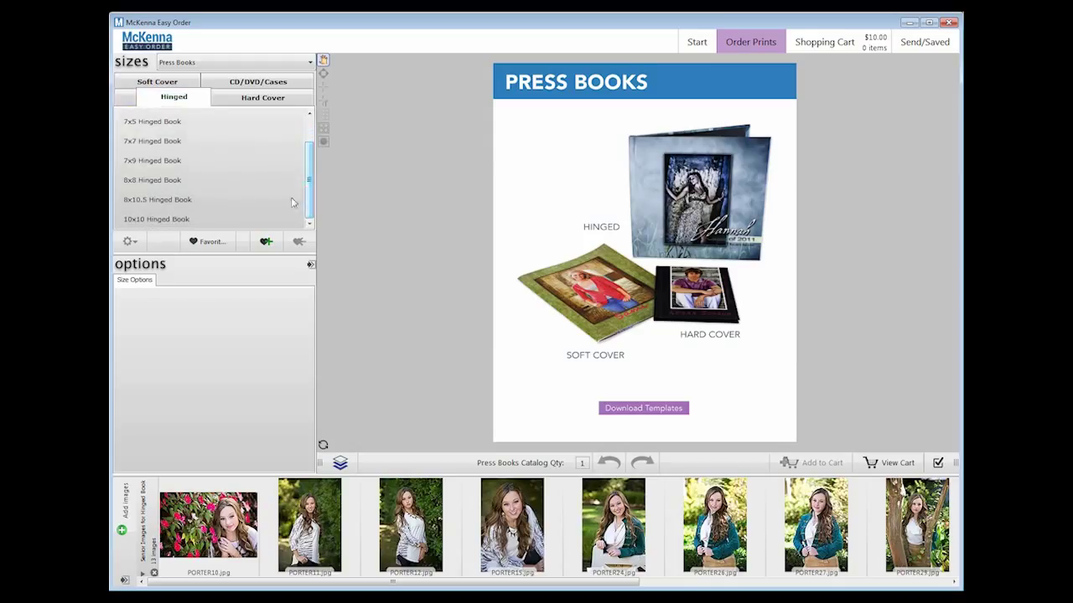
click(186, 204)
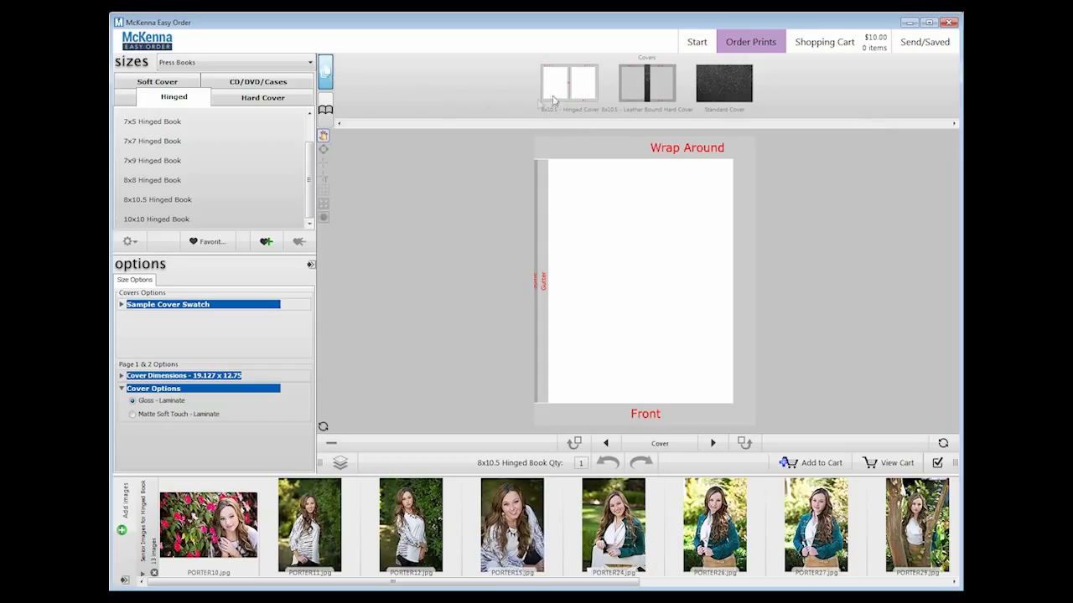
Apply the Leather Bound Hard Cover to the book and set the Leather Color to Pink.
click(324, 110)
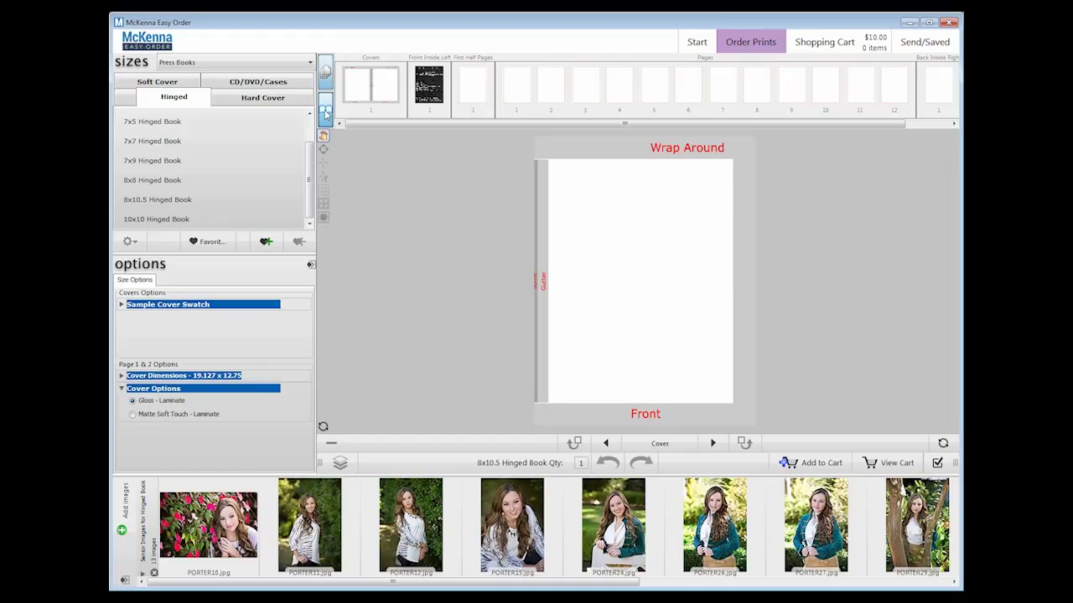
click(358, 124)
mouse_move(357, 124)
mouse_down()
mouse_move(405, 125)
mouse_move(340, 127)
mouse_up()
click(328, 82)
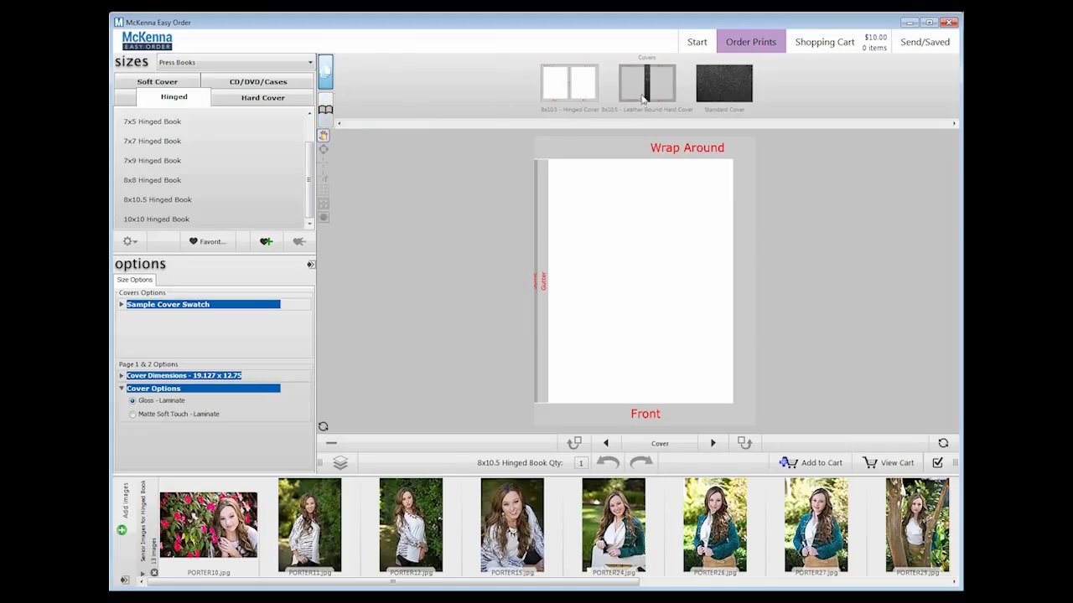
drag(663, 89, 634, 263)
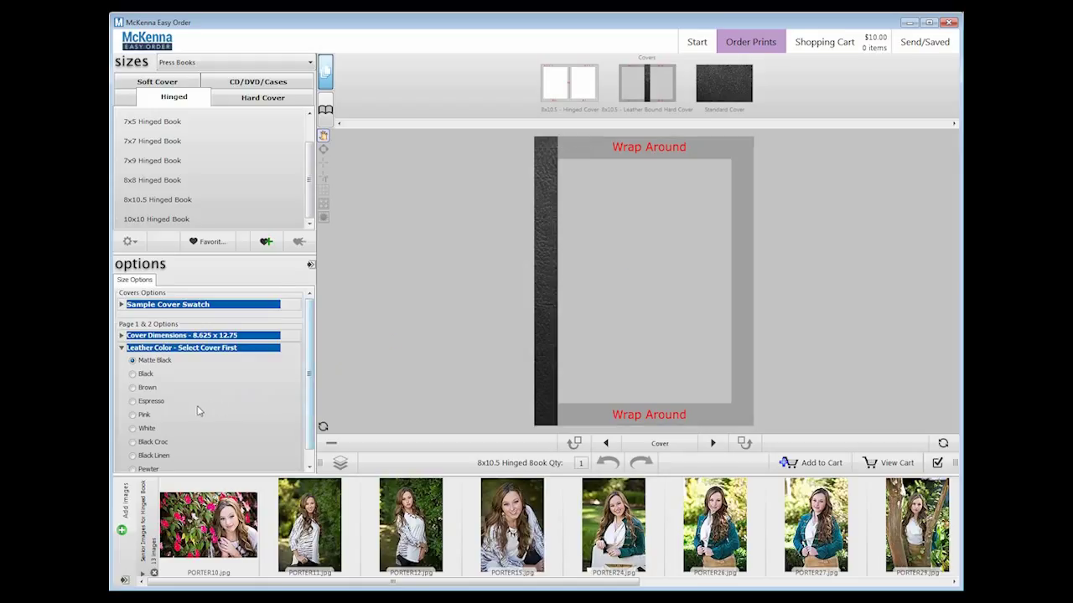
scroll(198, 411, down, 1)
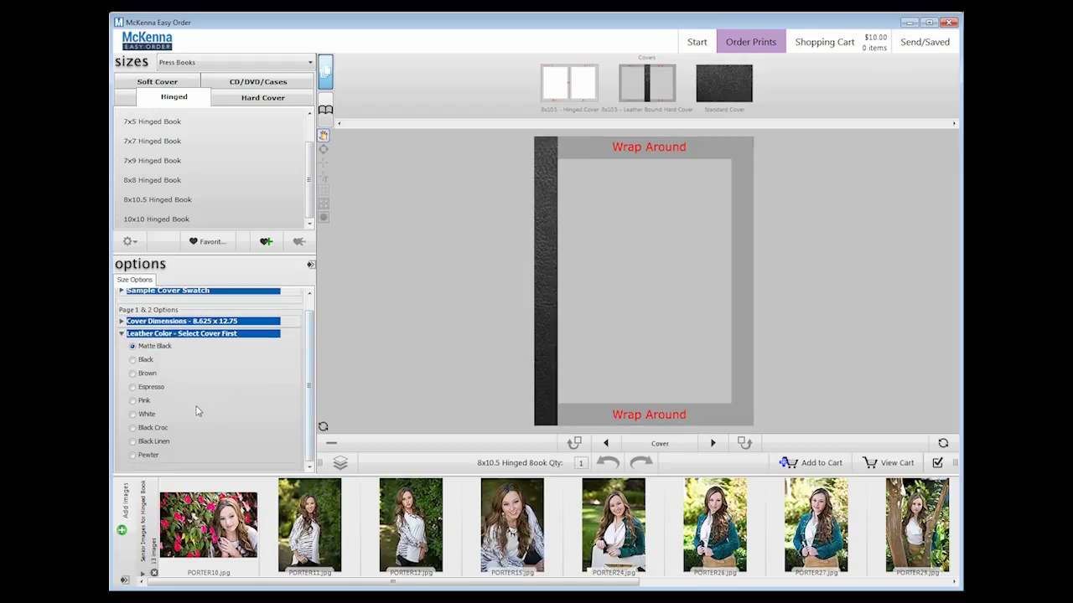
click(145, 400)
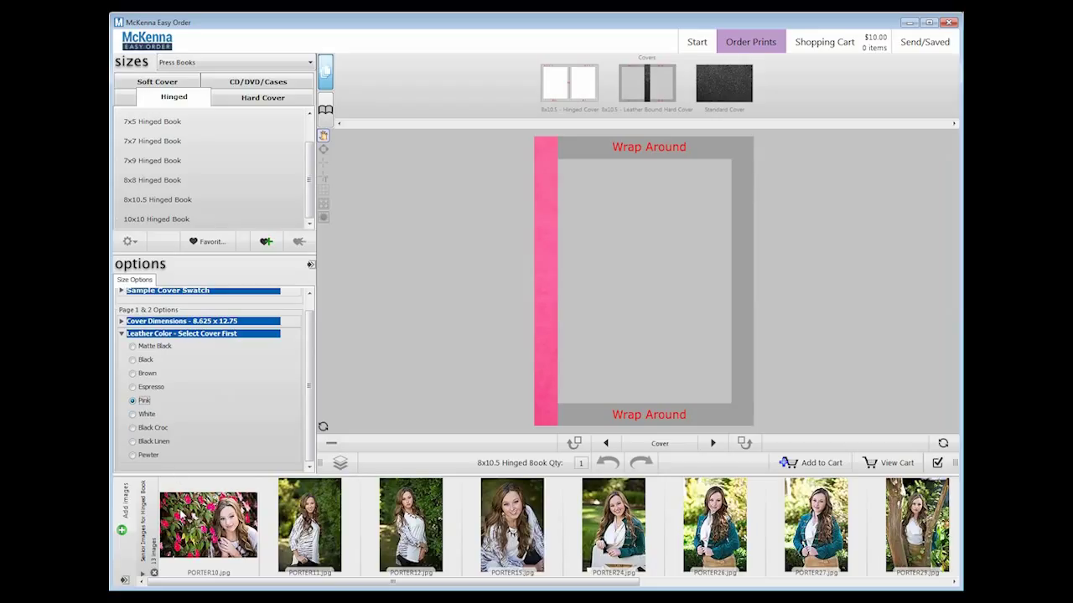
Put PORTER10 on the front cover, rotate it upright, and shift it left to centre the girl.
drag(181, 526, 614, 317)
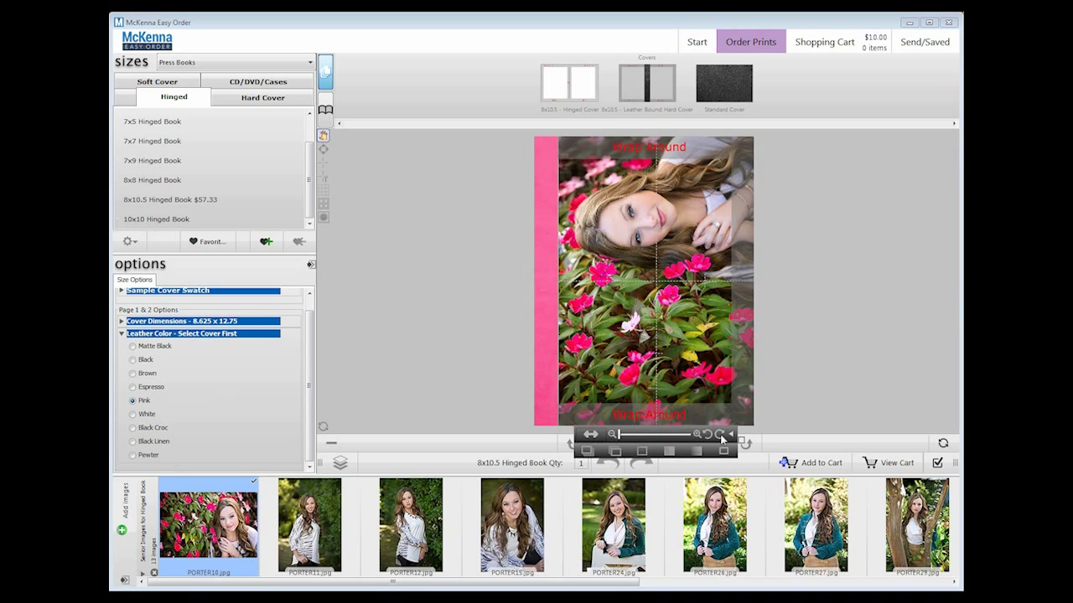
click(719, 434)
drag(679, 394, 560, 395)
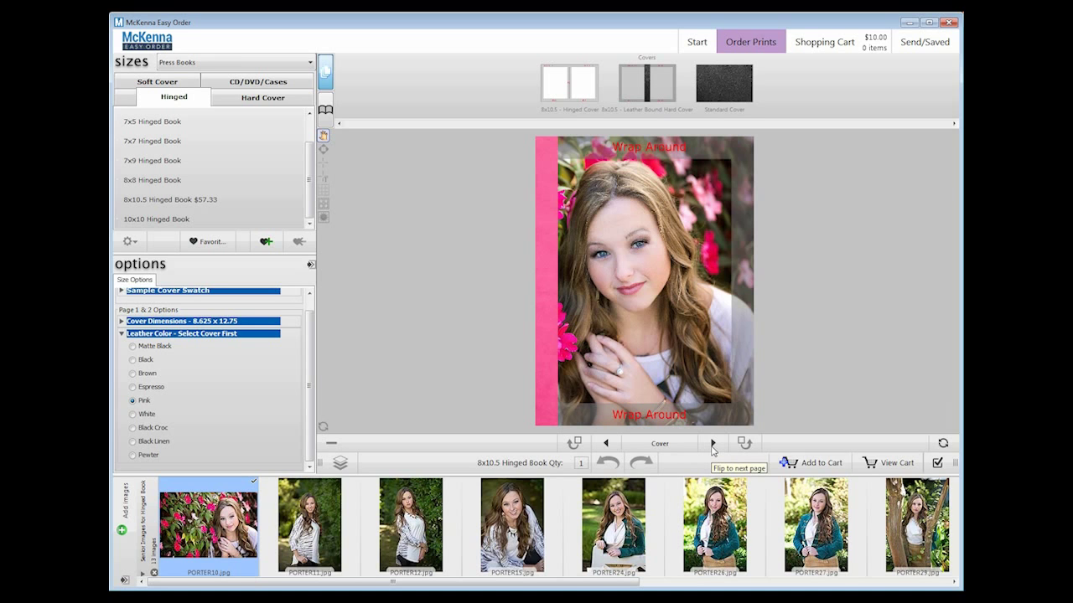
On the Inside Left & 1st Half Page spread, add White End Leaves and keep Image fill.
click(712, 443)
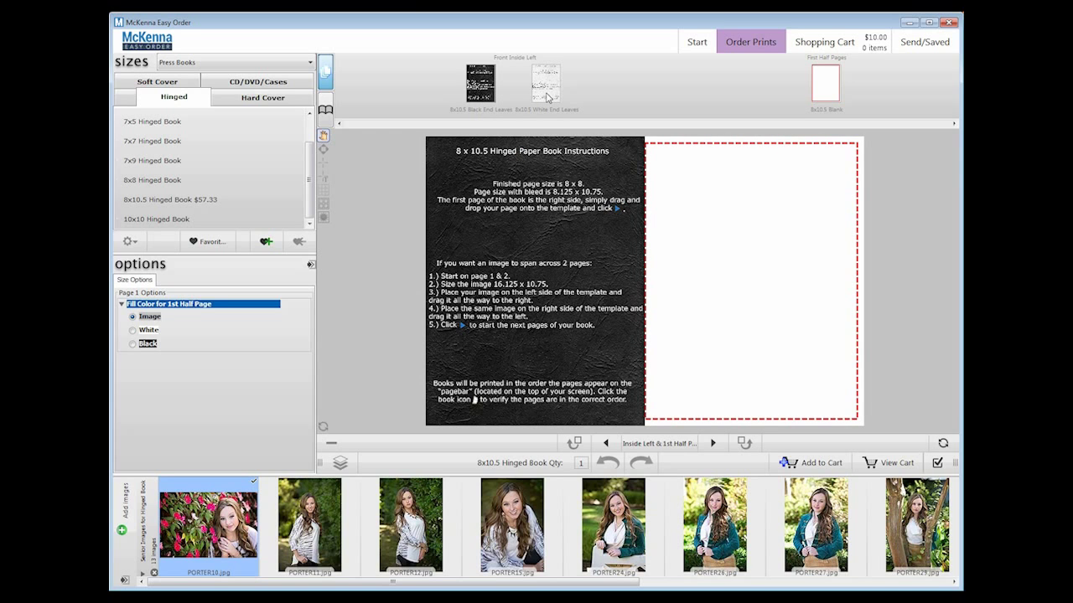
drag(546, 98, 558, 249)
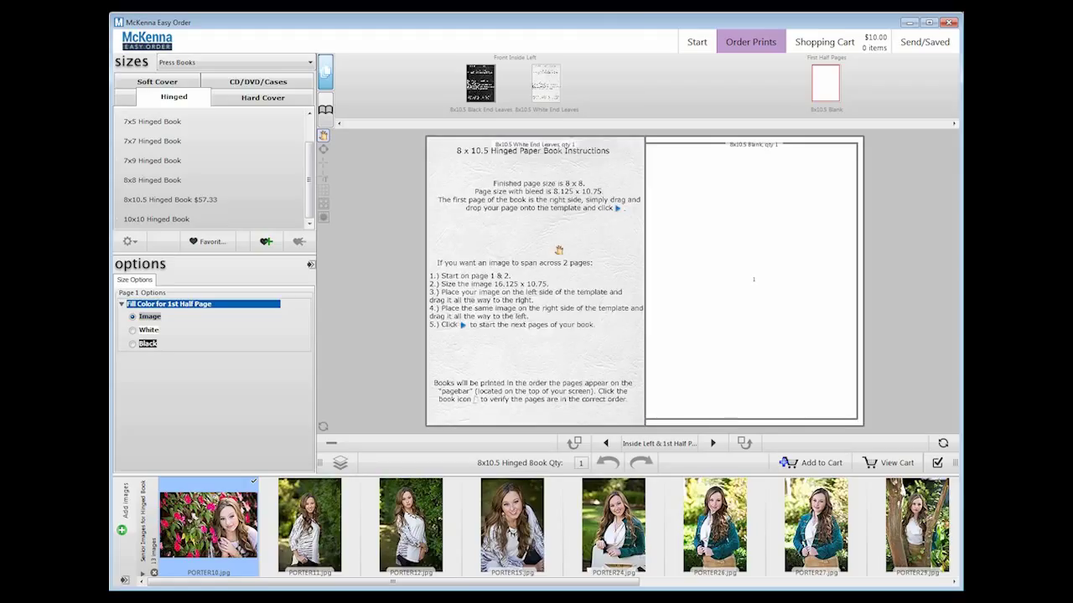
click(144, 330)
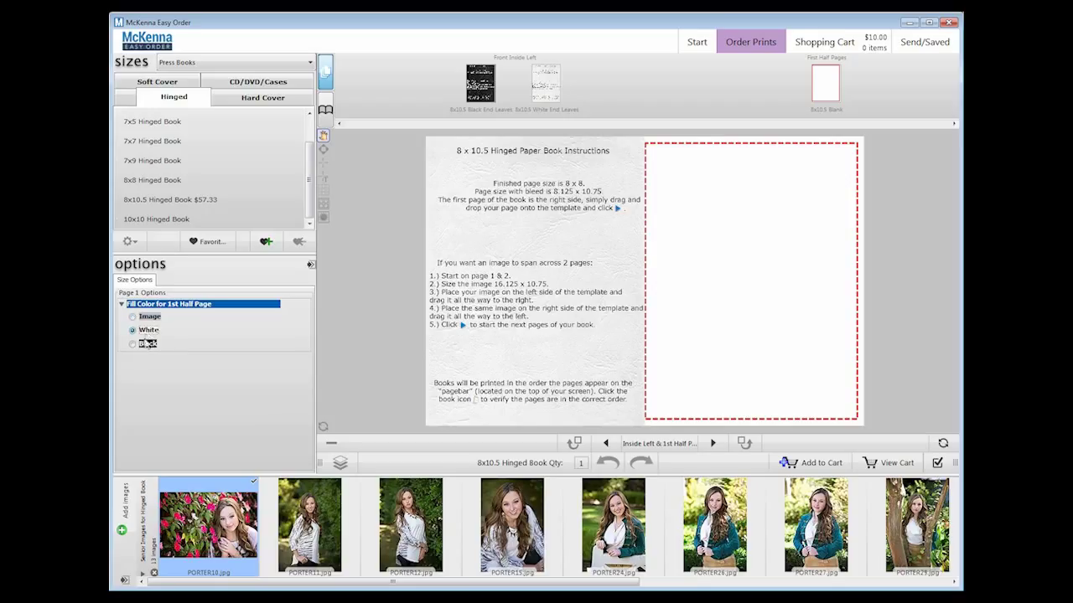
click(146, 344)
click(146, 318)
Enable Snap to Grid and Show Grid at 0.5 spacing over the first half page.
click(710, 317)
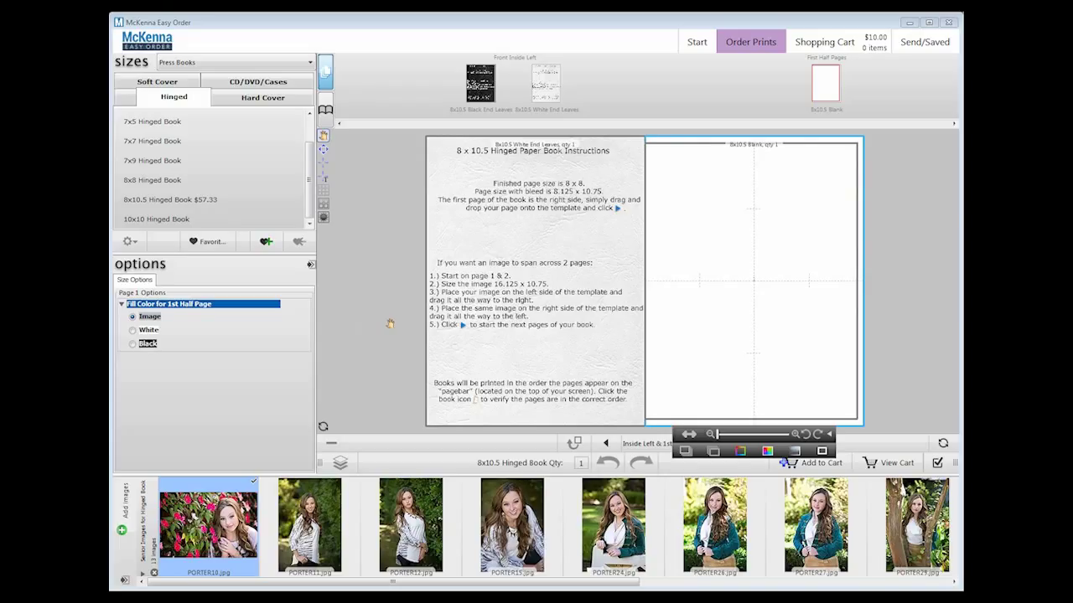
click(389, 277)
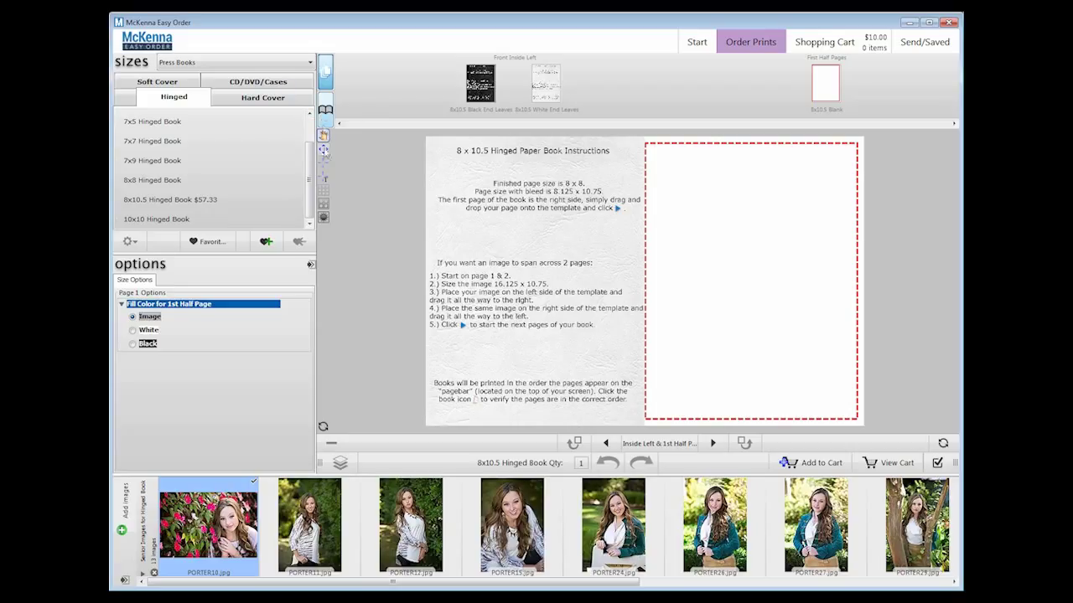
click(323, 192)
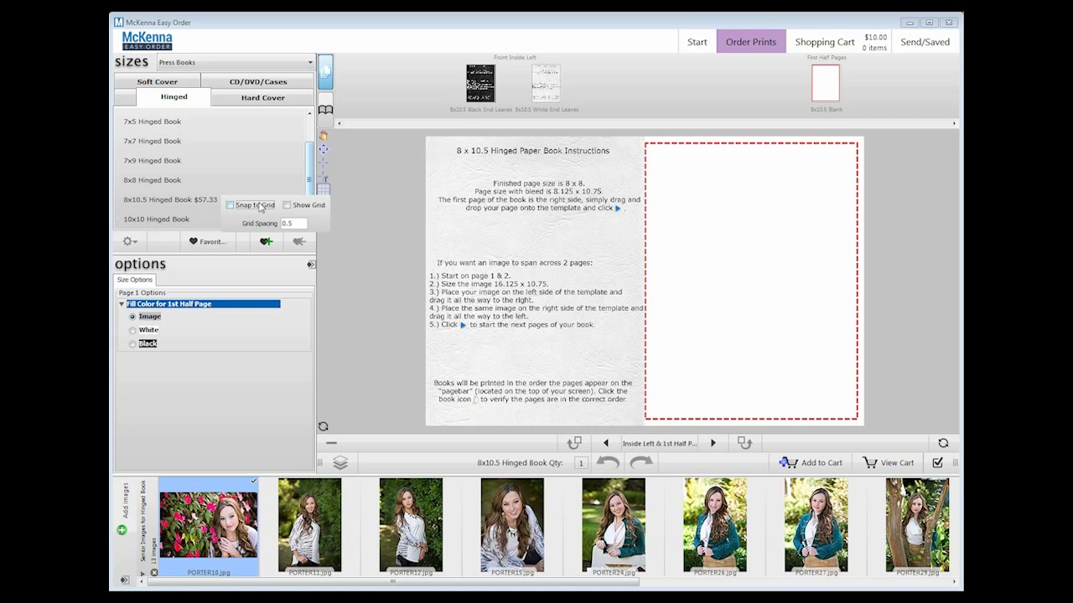
click(258, 204)
click(292, 207)
click(291, 208)
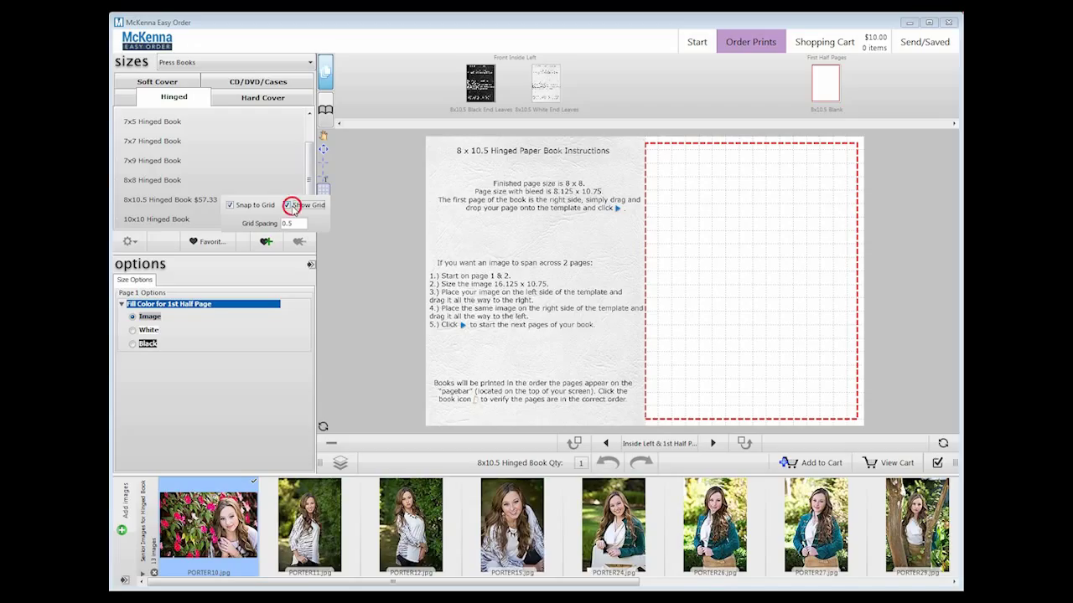
click(289, 207)
Draw a photo frame on the right page and drop the PORTER11 photo into it.
click(323, 163)
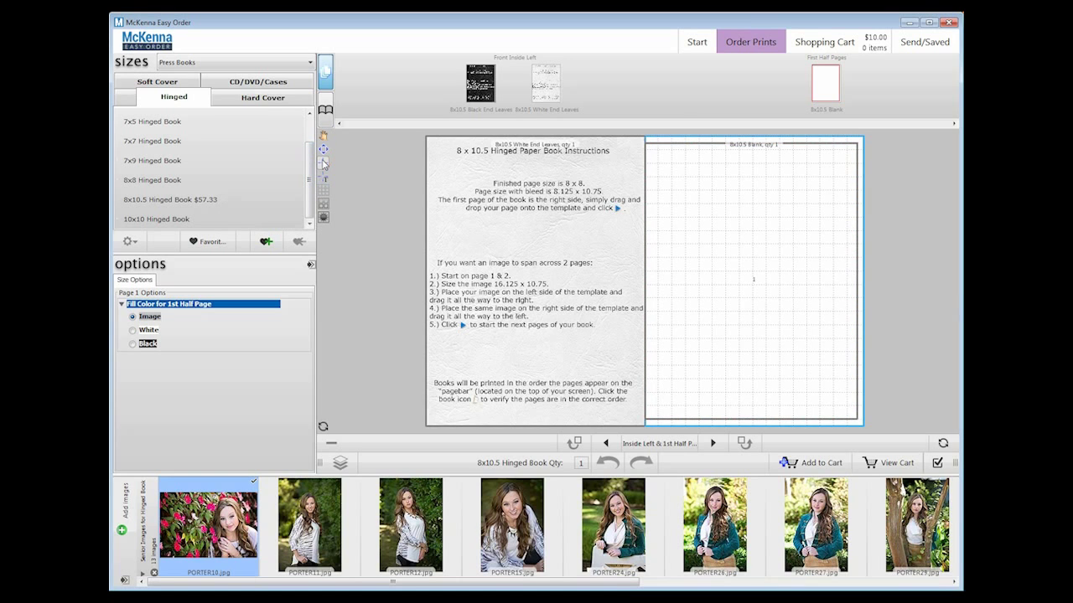
mouse_move(684, 162)
mouse_down()
mouse_move(799, 204)
mouse_move(823, 381)
mouse_up()
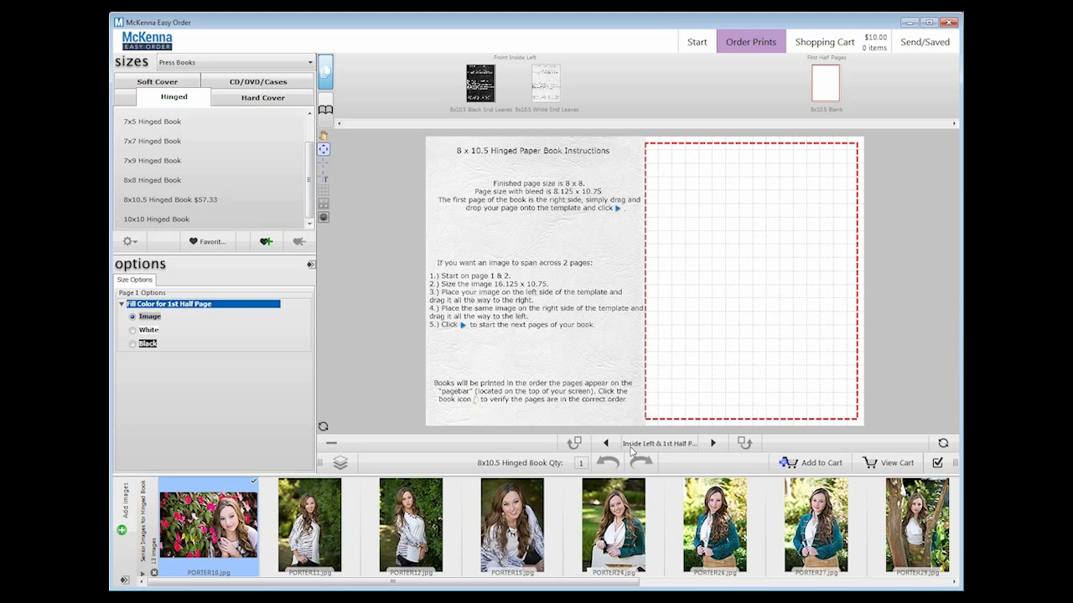
mouse_move(315, 538)
mouse_down()
mouse_move(574, 433)
mouse_move(762, 311)
mouse_up()
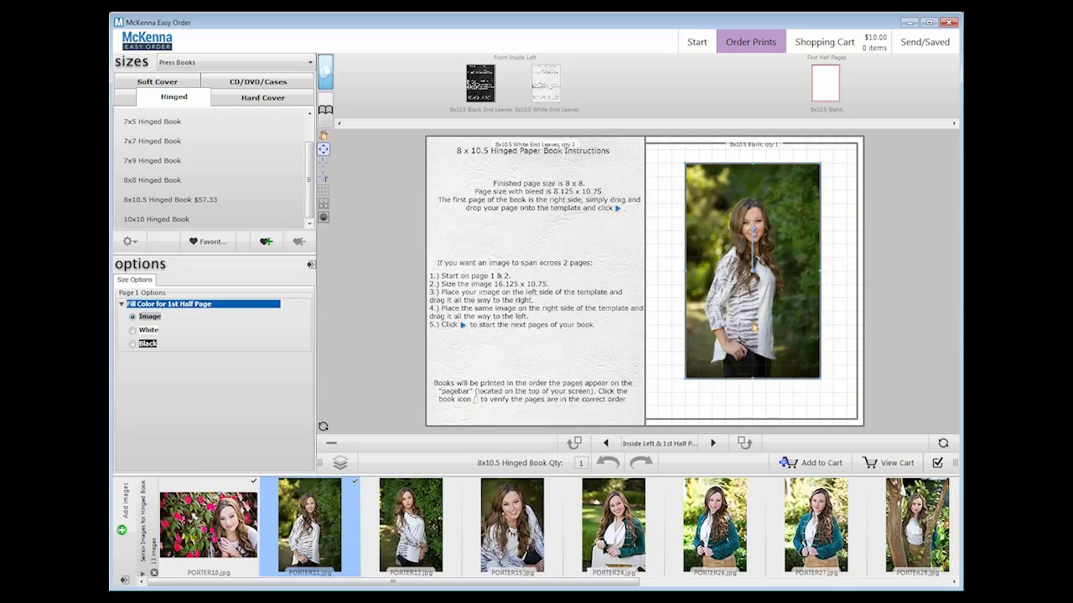
Try zooming and rotating the PORTER11 photo, then restore its original size and upright orientation.
click(786, 270)
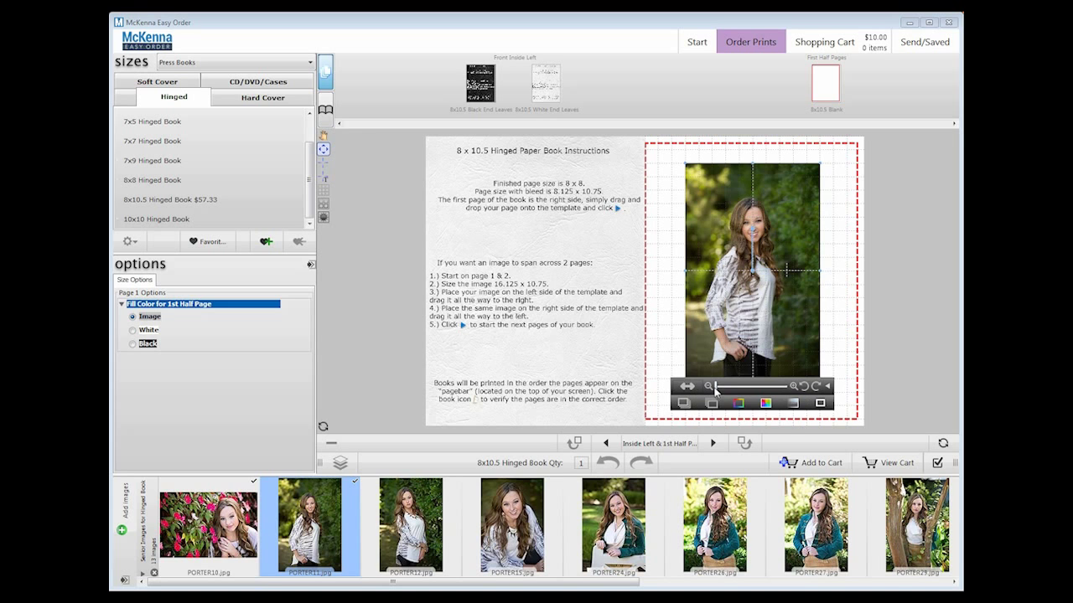
mouse_move(716, 390)
mouse_down()
mouse_move(745, 385)
mouse_move(701, 387)
mouse_move(711, 398)
mouse_up()
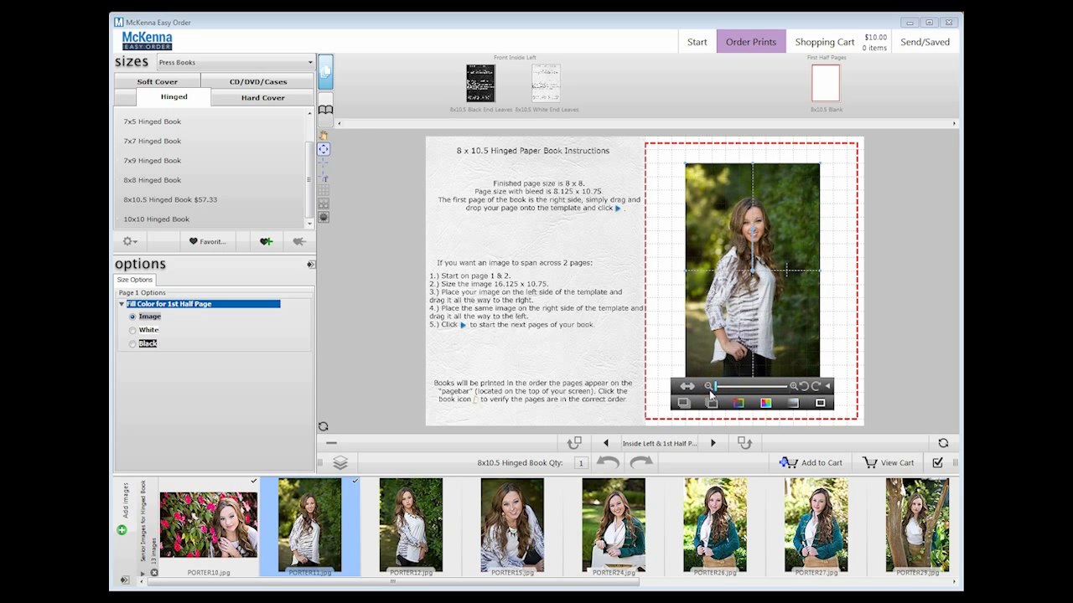
click(804, 386)
click(803, 386)
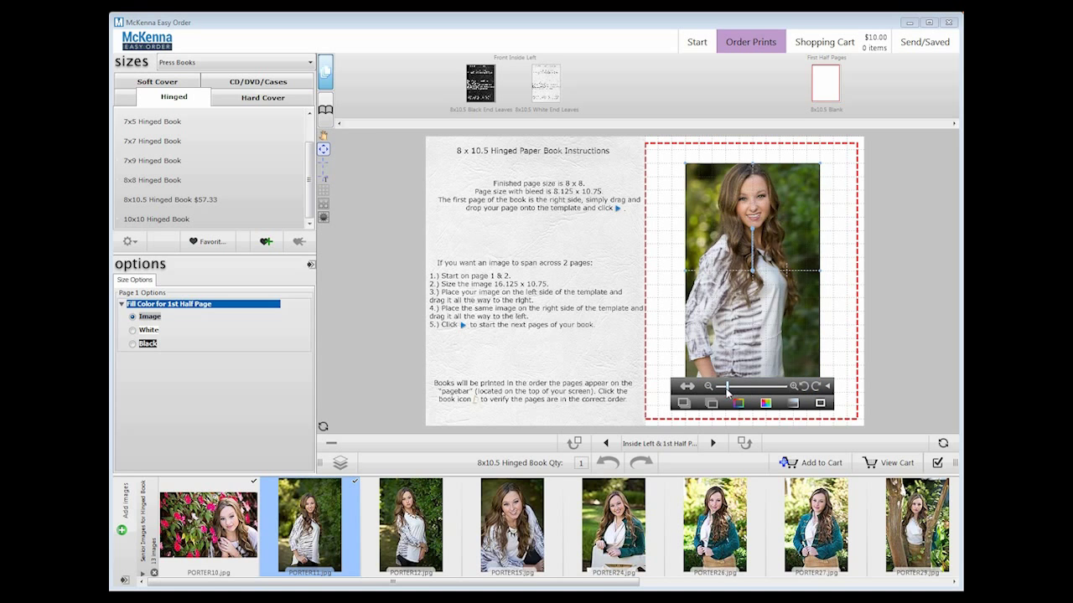
click(687, 390)
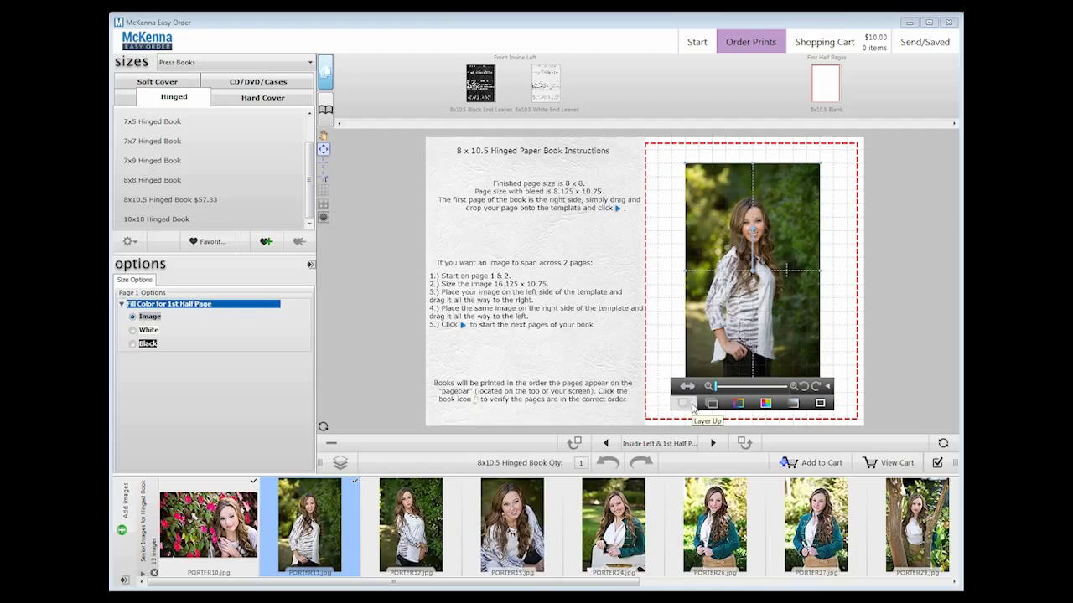
Turn on a Stroke border around the PORTER11 portrait.
click(736, 404)
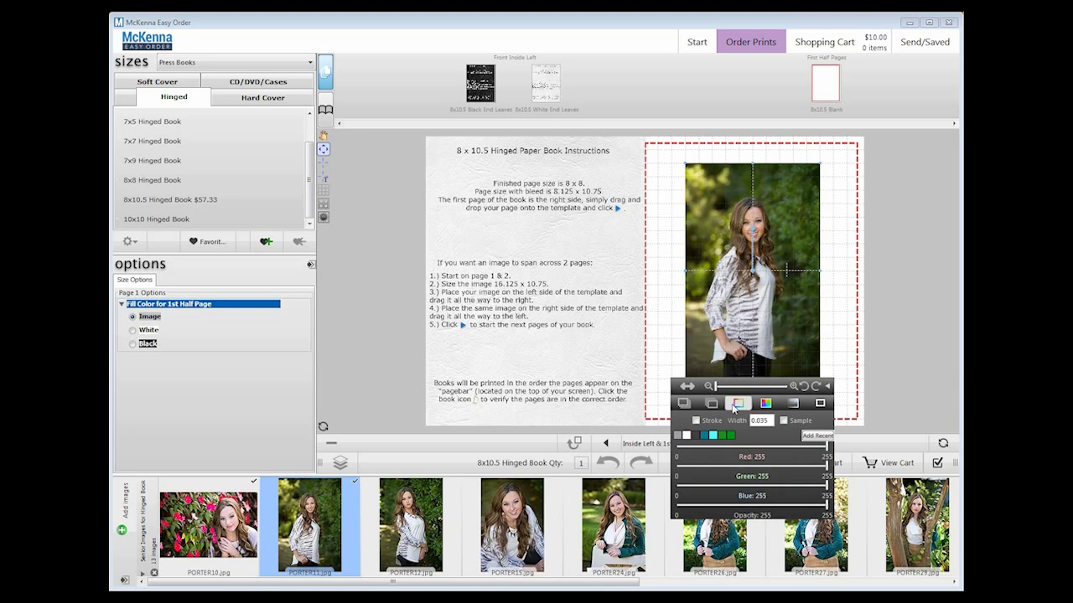
click(698, 421)
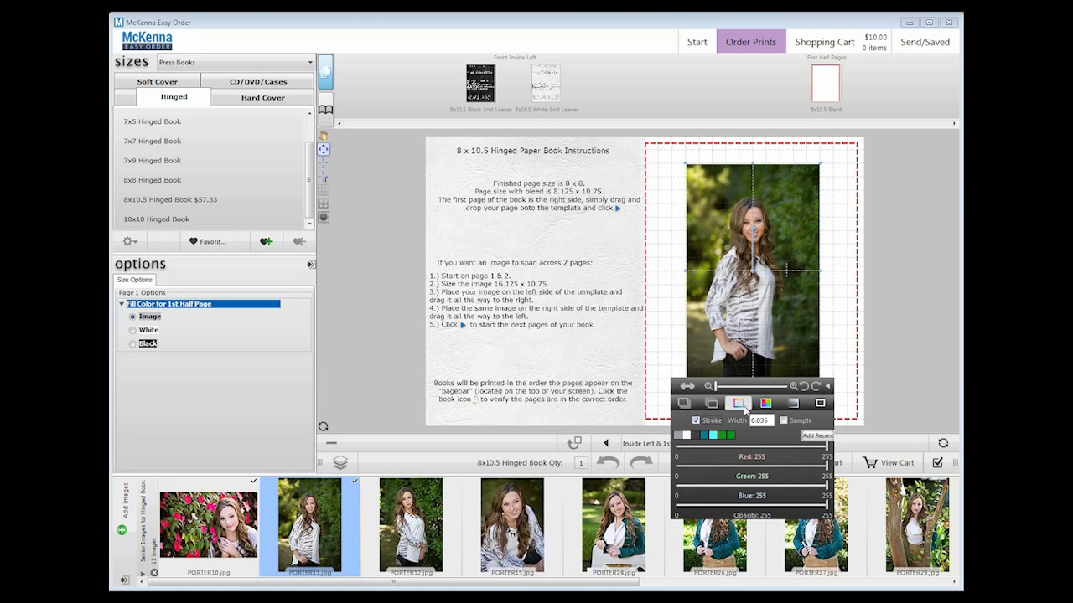
click(827, 403)
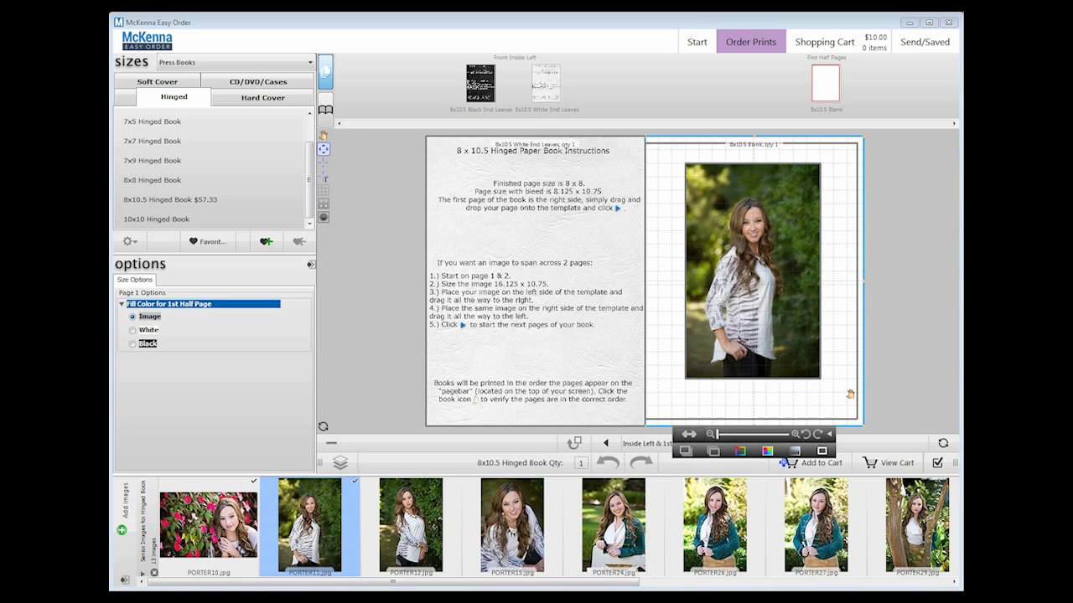
Fill the right page with dark plum RGB 70/60/65 and lower opacity to about 0.42.
click(767, 453)
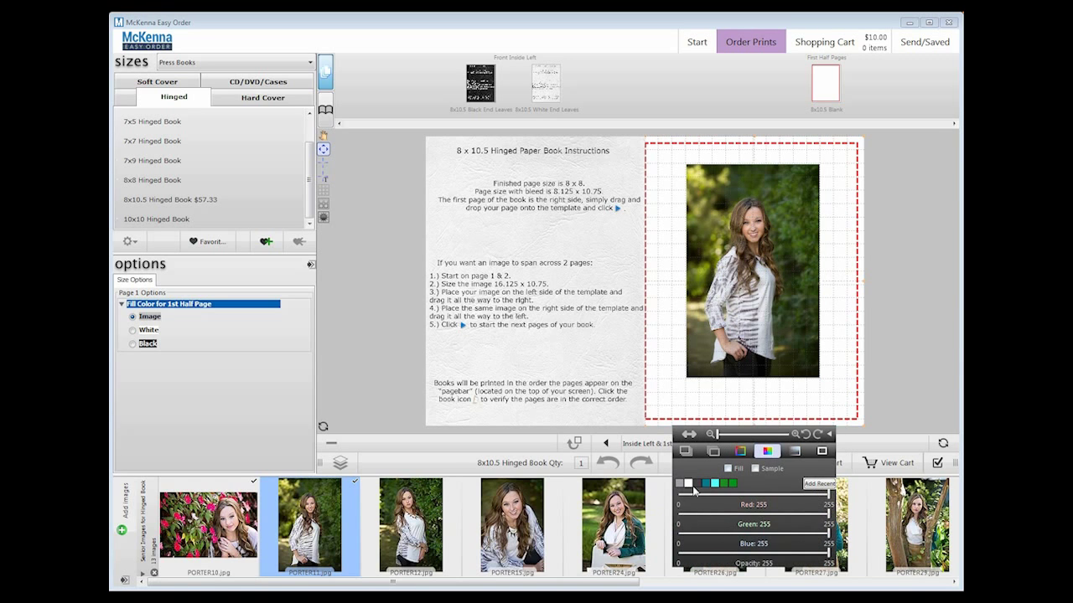
click(697, 484)
click(727, 470)
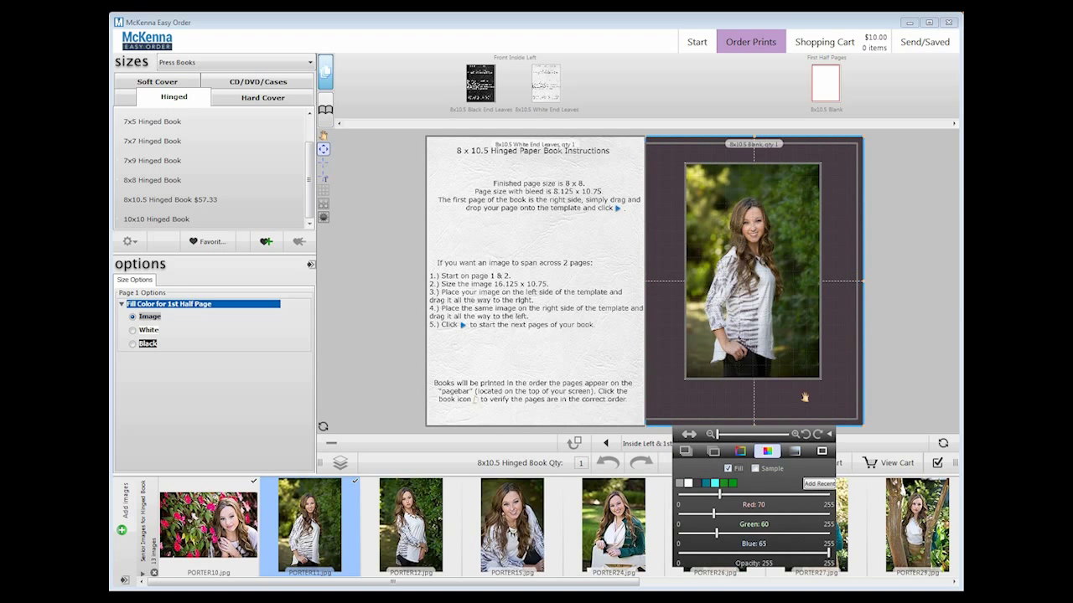
click(794, 452)
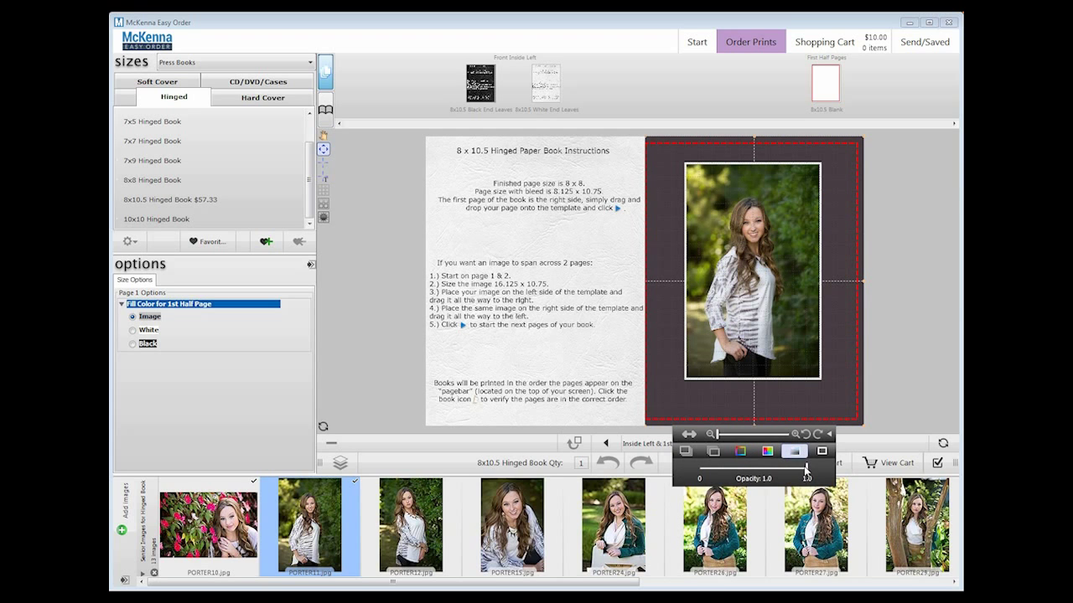
drag(806, 474, 743, 472)
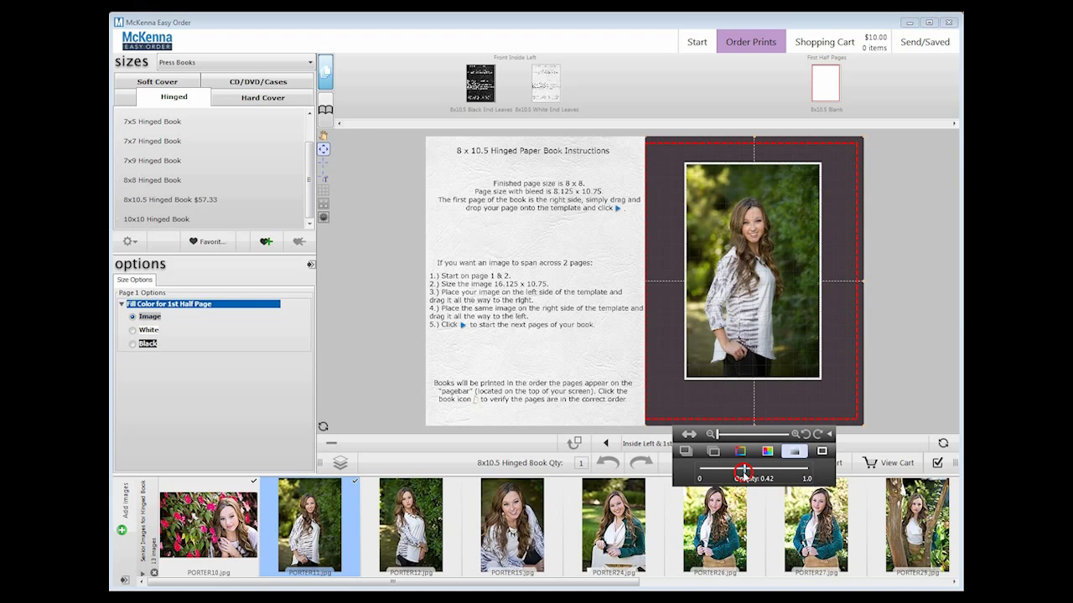
click(826, 452)
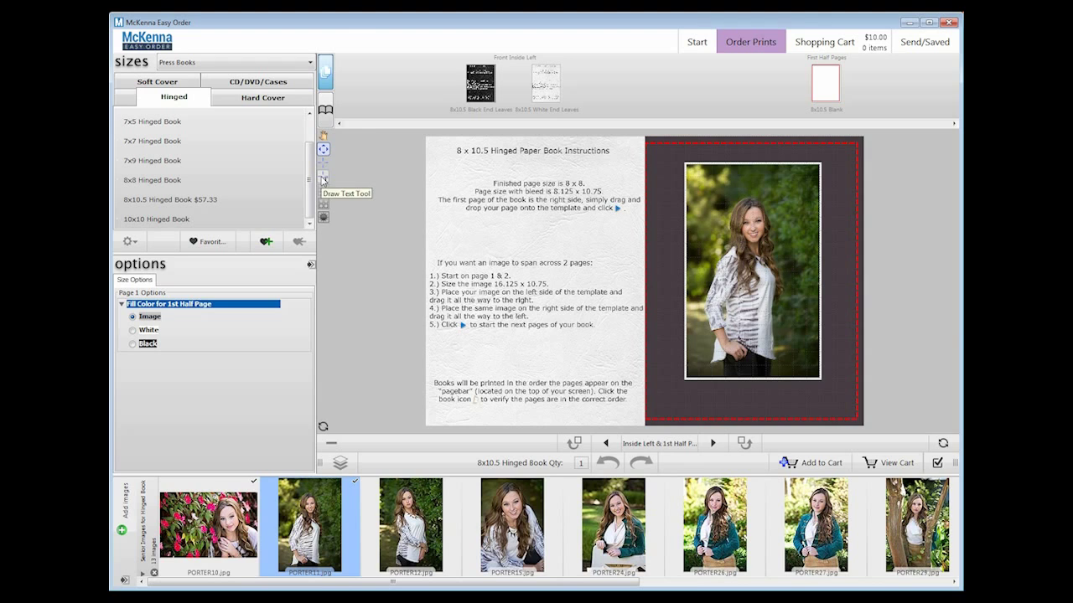
Draw a text box below the photo and type 'Senior 16'.
click(322, 177)
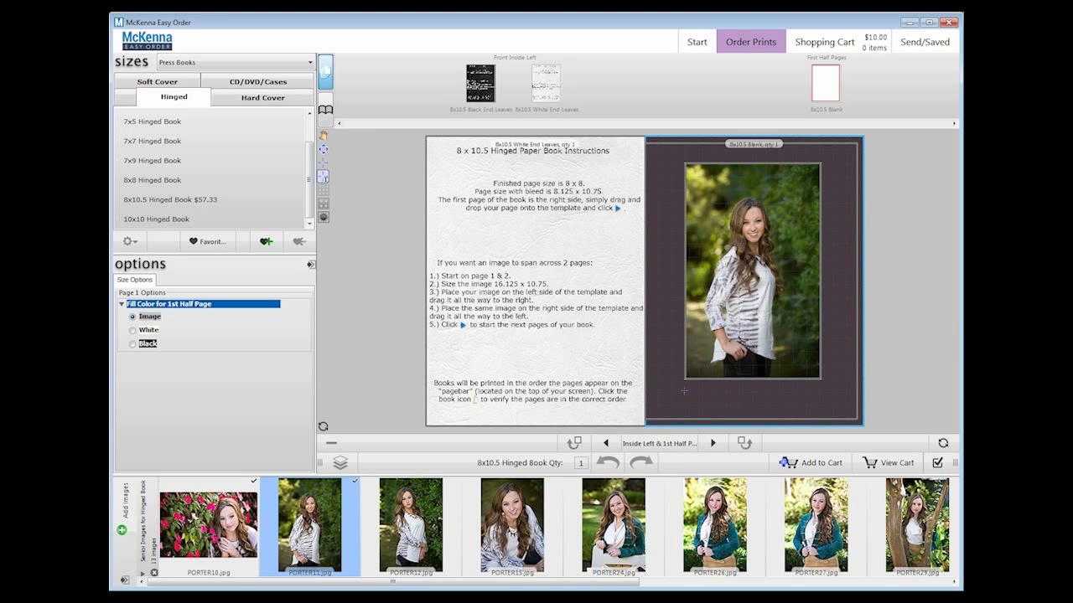
drag(686, 392, 826, 419)
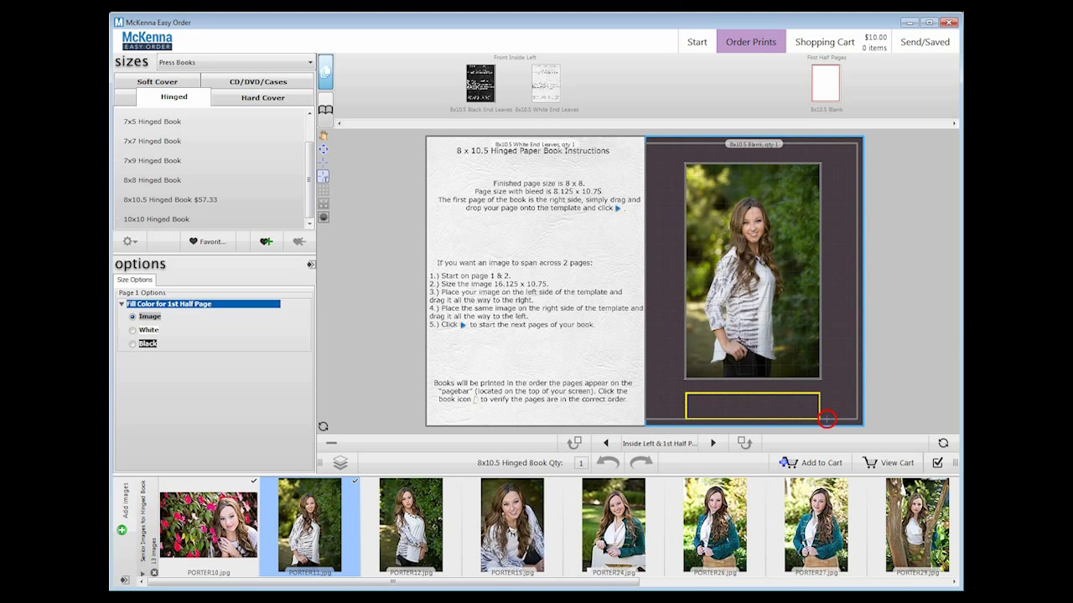
double_click(761, 403)
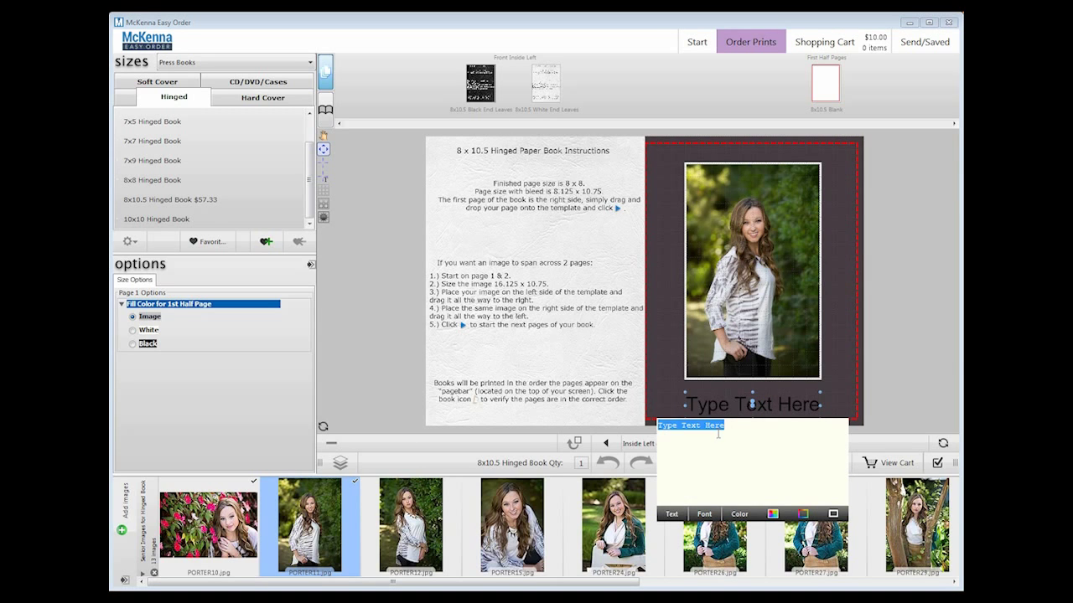
text(Senior 16)
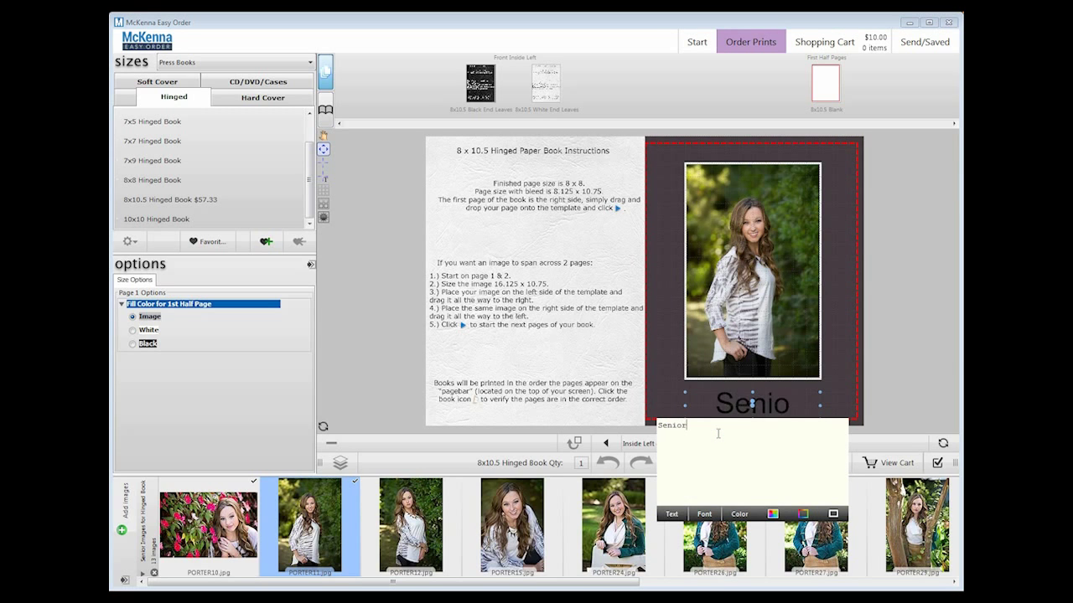
Style the 'Senior 16' caption in bold Vivaldi Italic with white colour.
click(706, 514)
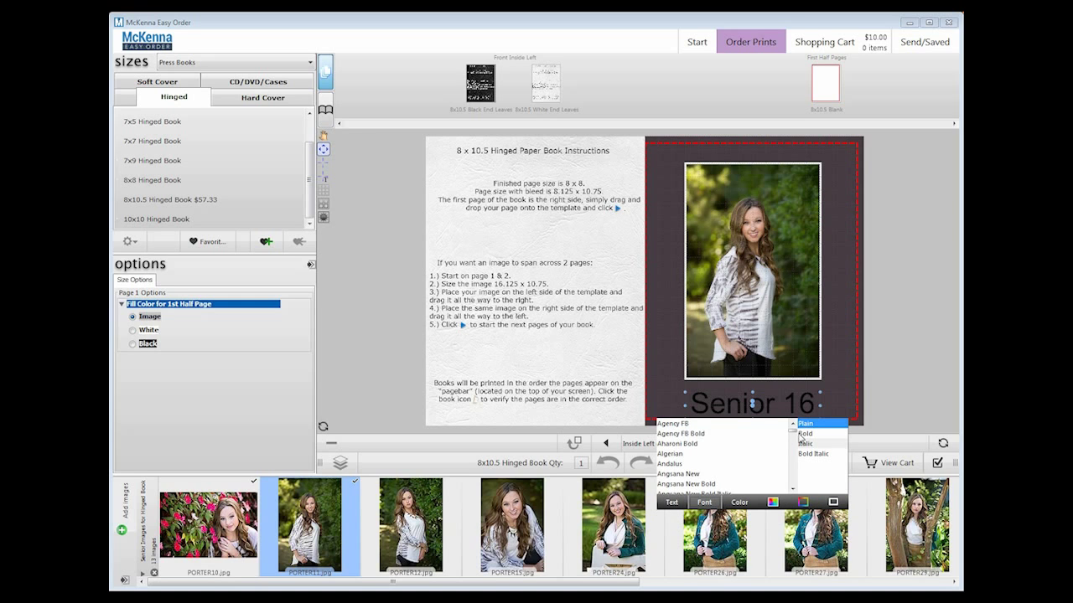
drag(794, 429, 785, 479)
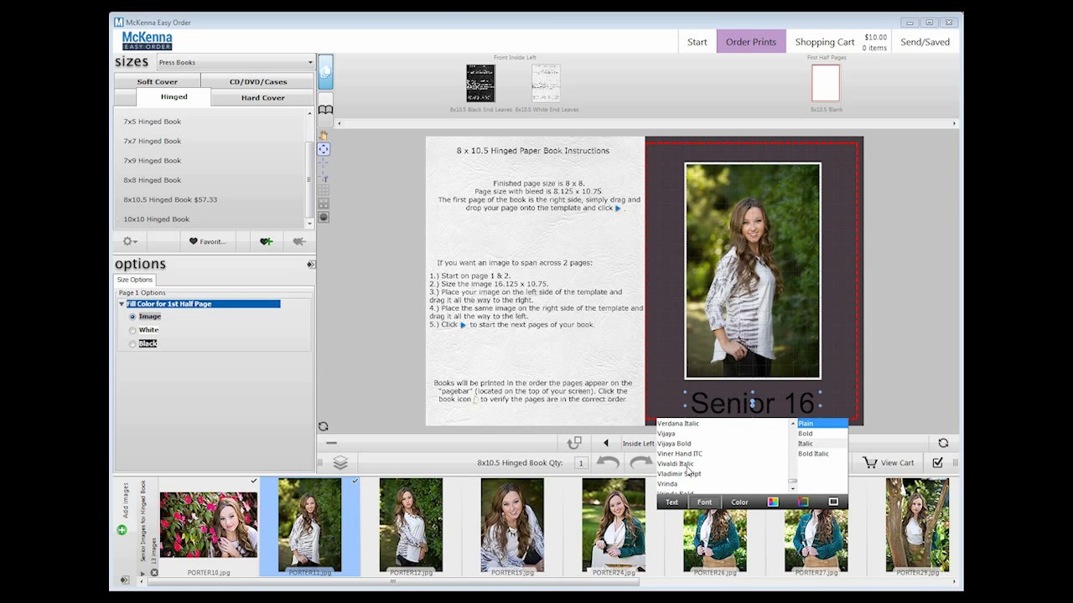
click(691, 464)
click(811, 434)
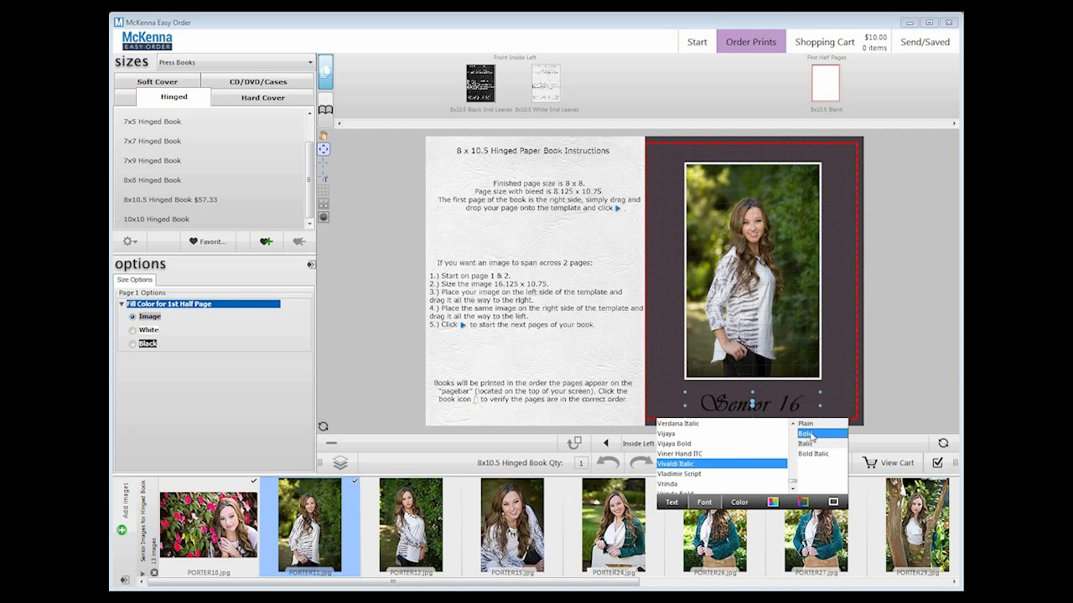
click(741, 502)
click(673, 448)
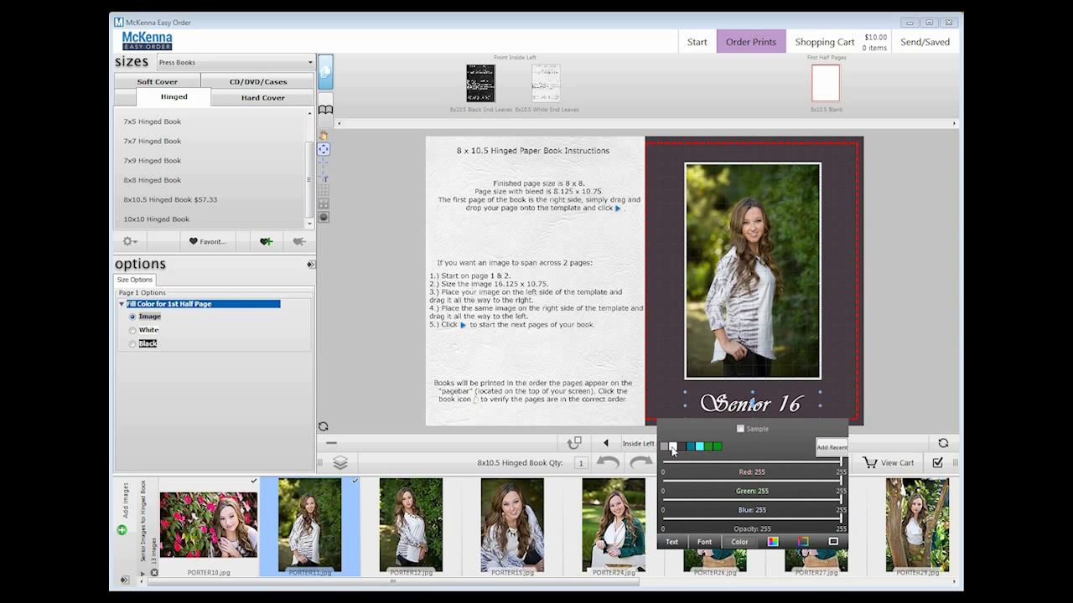
click(905, 396)
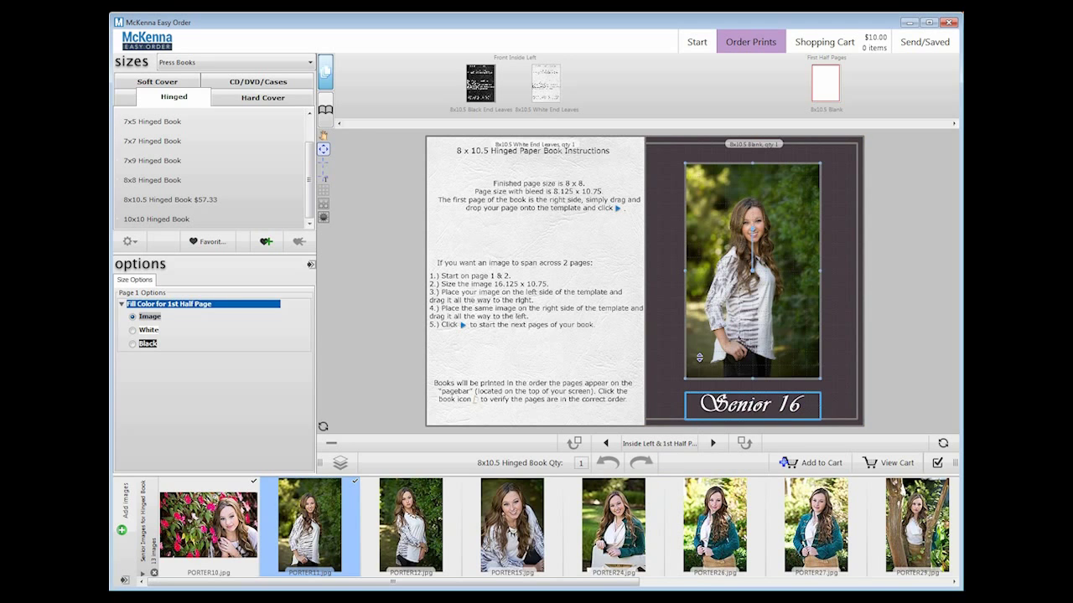
Enlarge the 'Senior 16' caption box, cut the PORTER11 photo from the page, and re-check the title text.
click(323, 150)
mouse_move(818, 394)
mouse_down()
mouse_move(845, 371)
mouse_move(825, 383)
mouse_up()
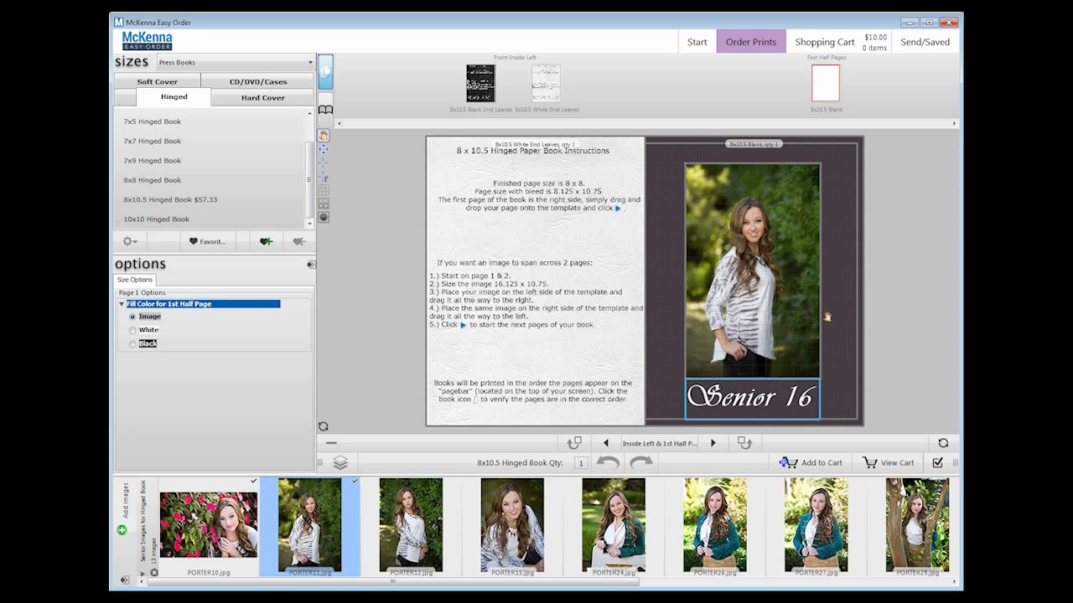
drag(803, 312, 837, 297)
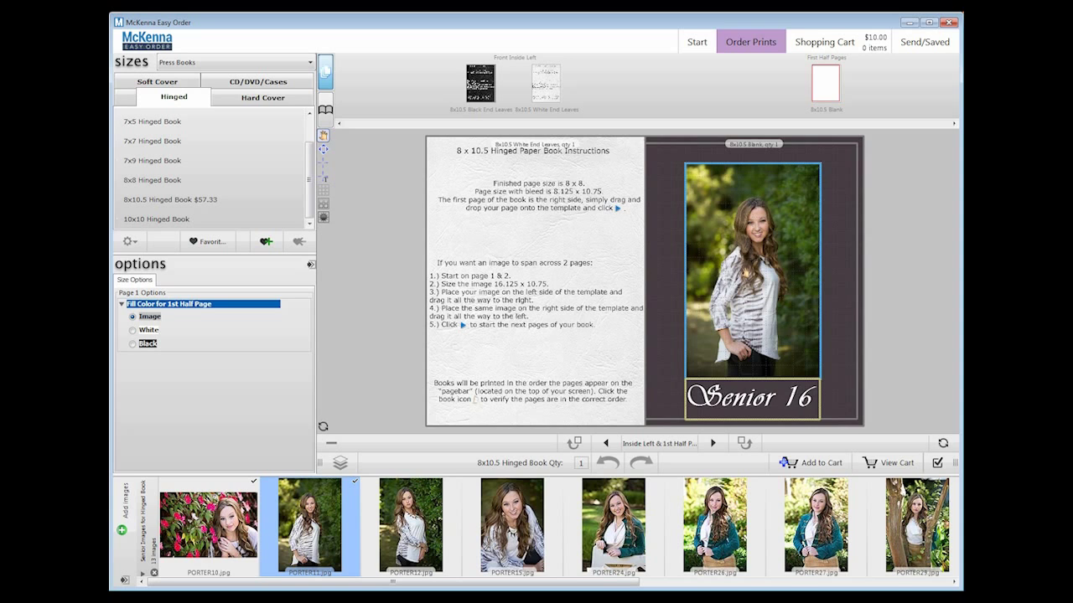
click(322, 148)
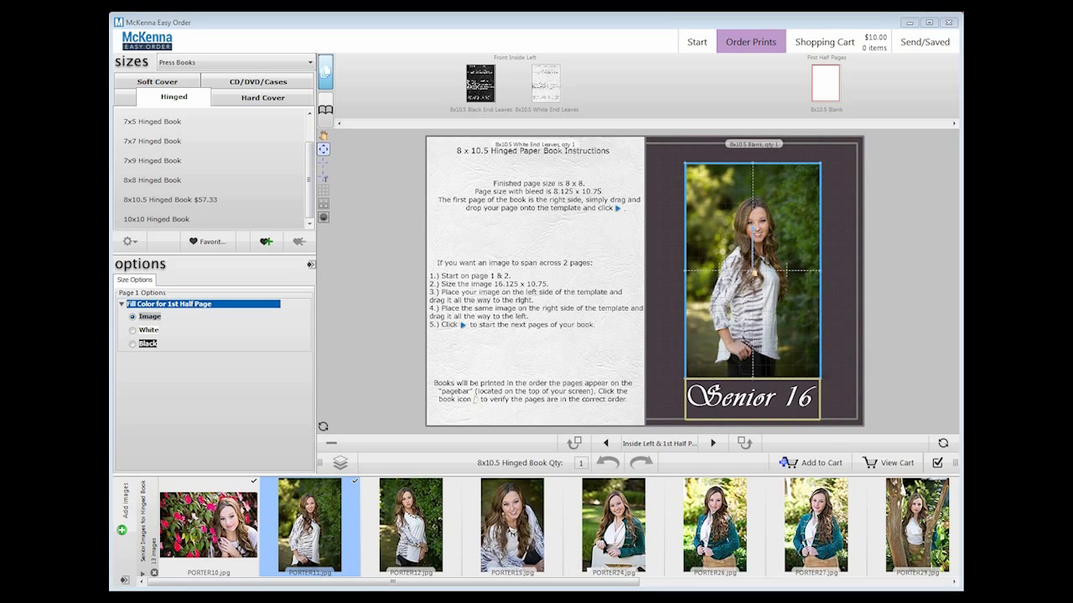
right_click(753, 272)
click(769, 283)
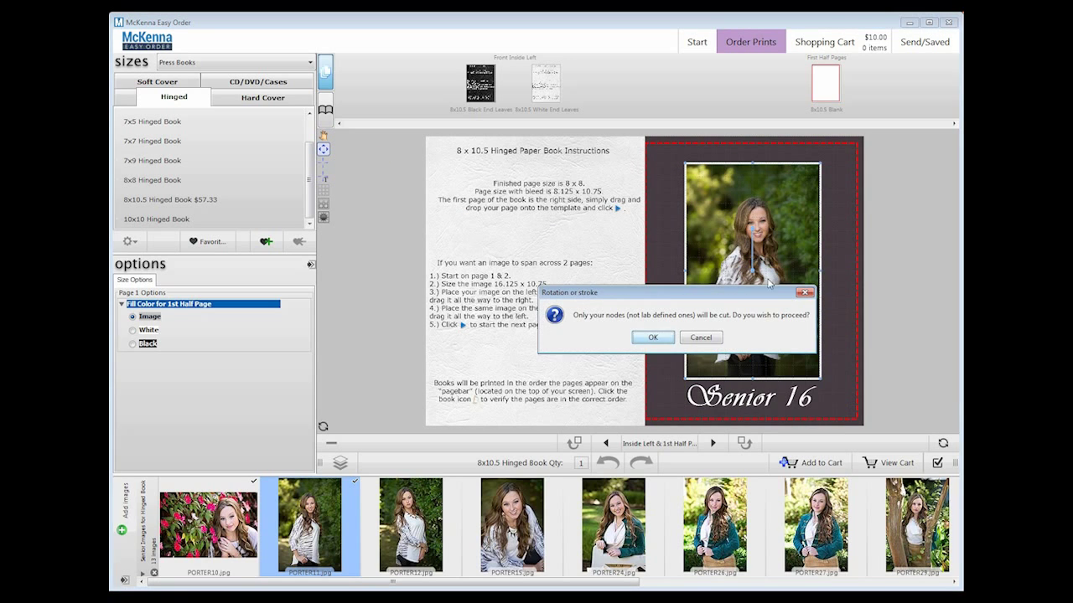
click(650, 337)
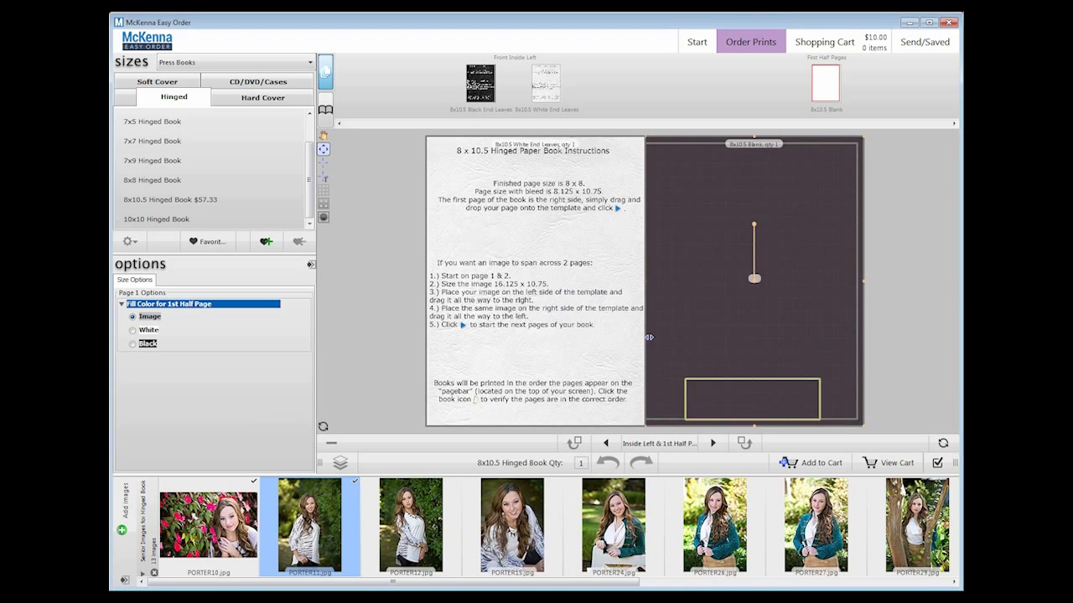
double_click(764, 396)
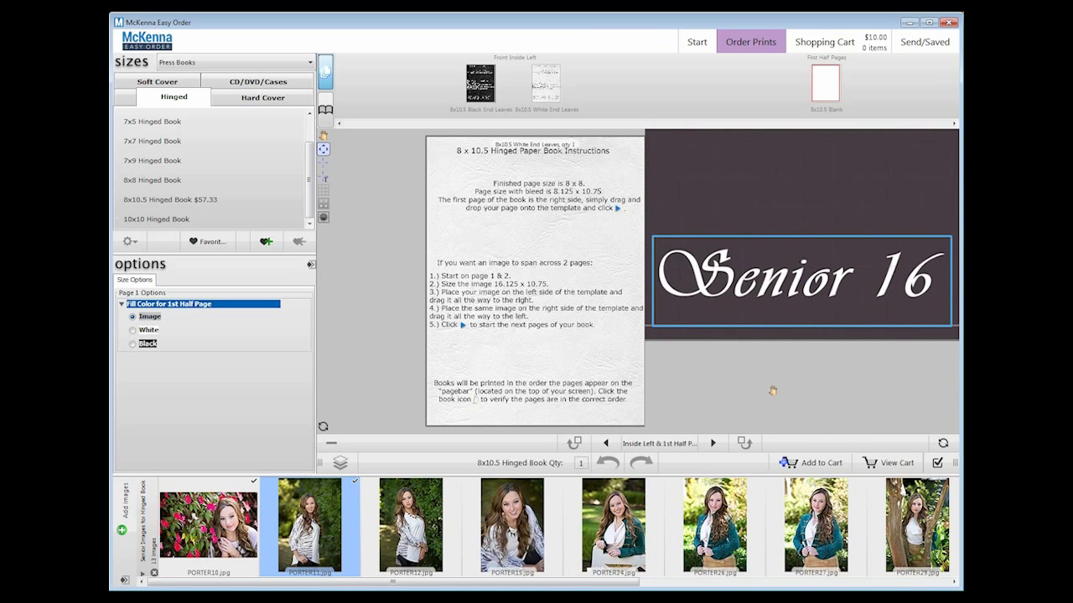
click(835, 285)
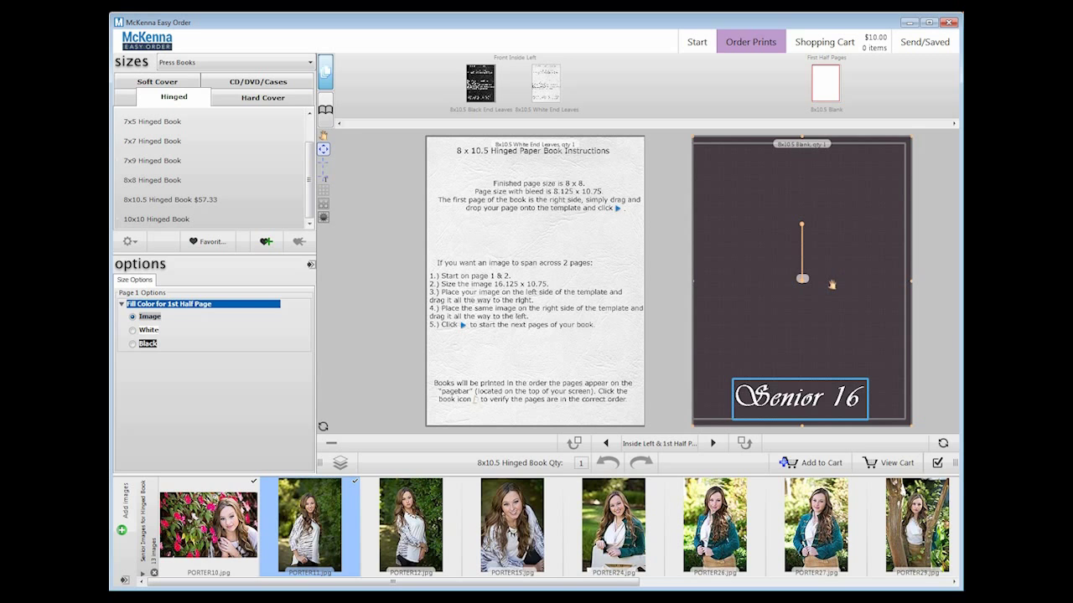
On pages 1 & 2, create a 2x2 photo-frame montage with 0.3 gap and border values.
click(712, 444)
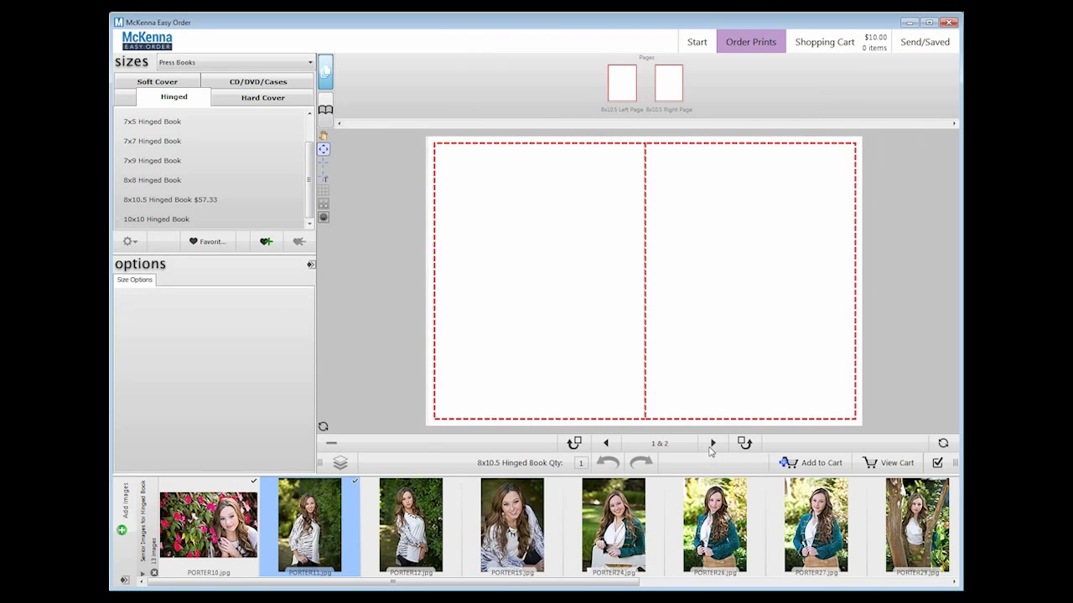
click(324, 205)
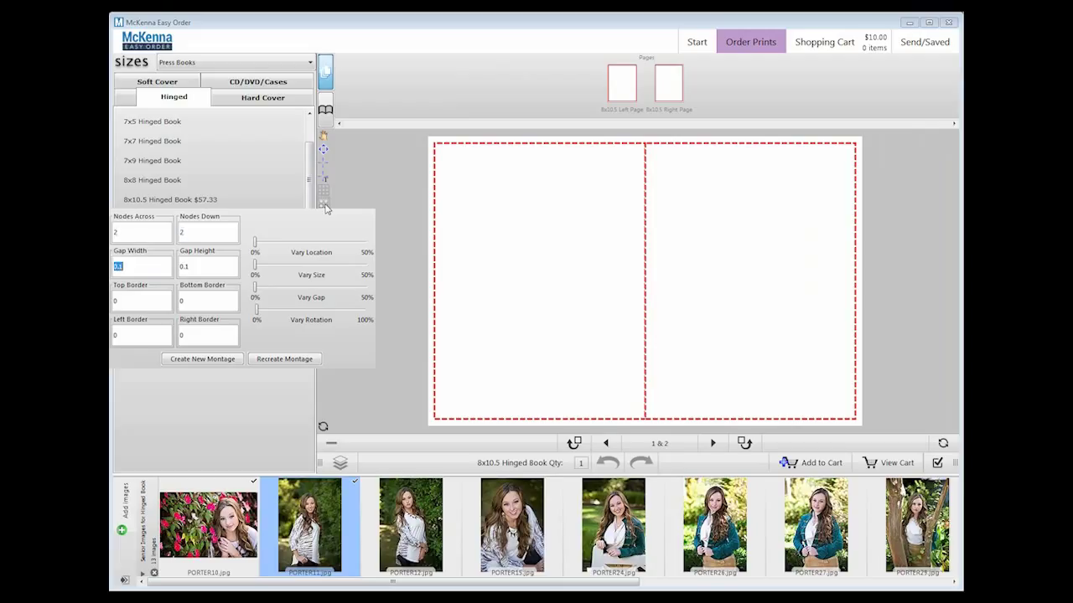
text(.3)
key(Tab)
text(.3)
click(226, 361)
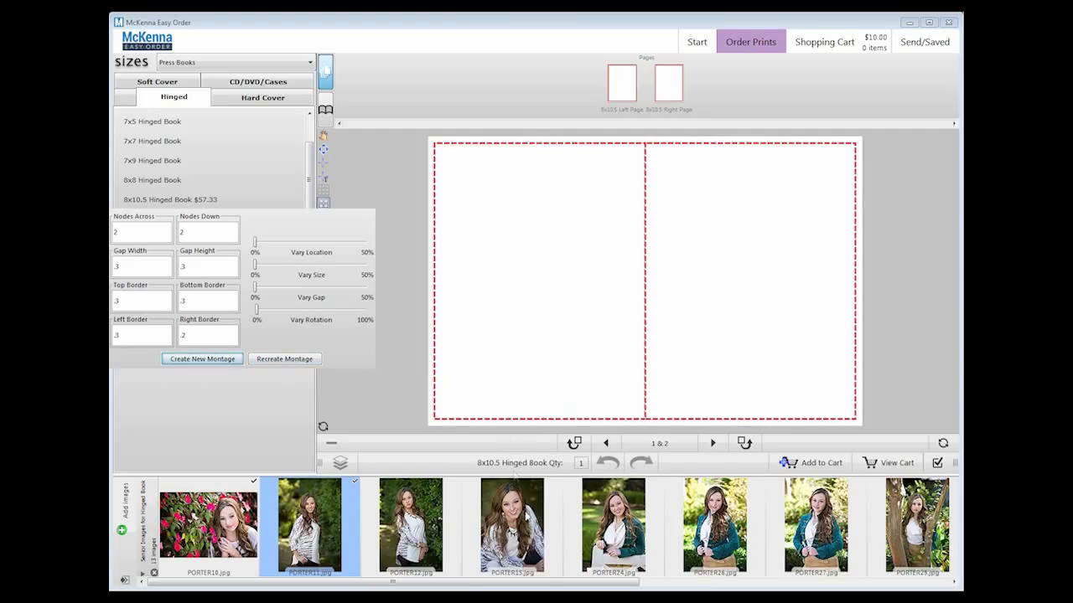
click(416, 344)
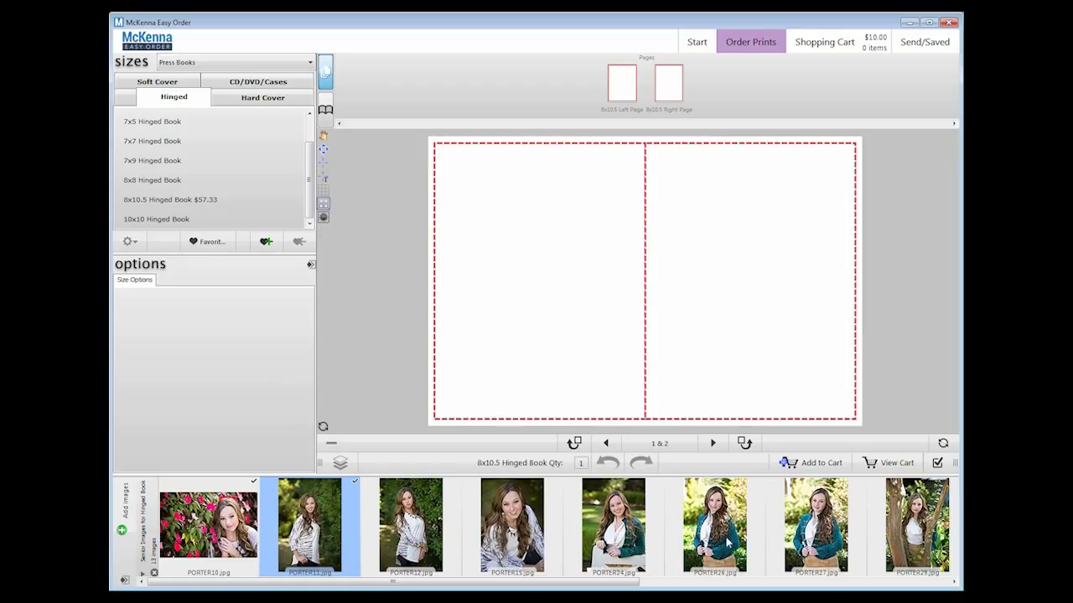
Put PORTER24 in the top-left frame and apply Snr_G_001 as the left page background.
drag(620, 540, 463, 235)
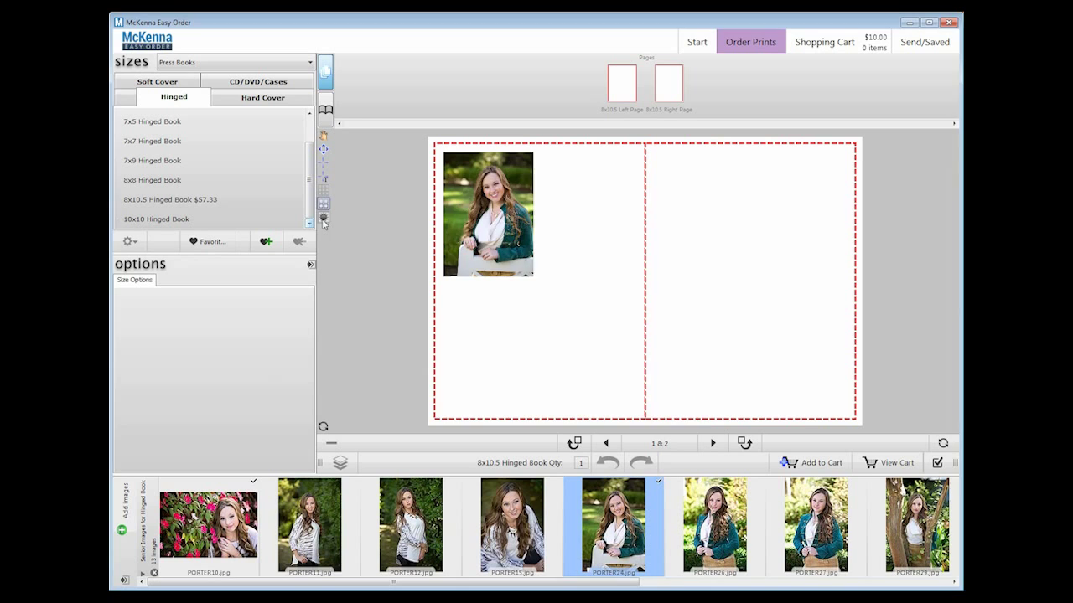
click(324, 218)
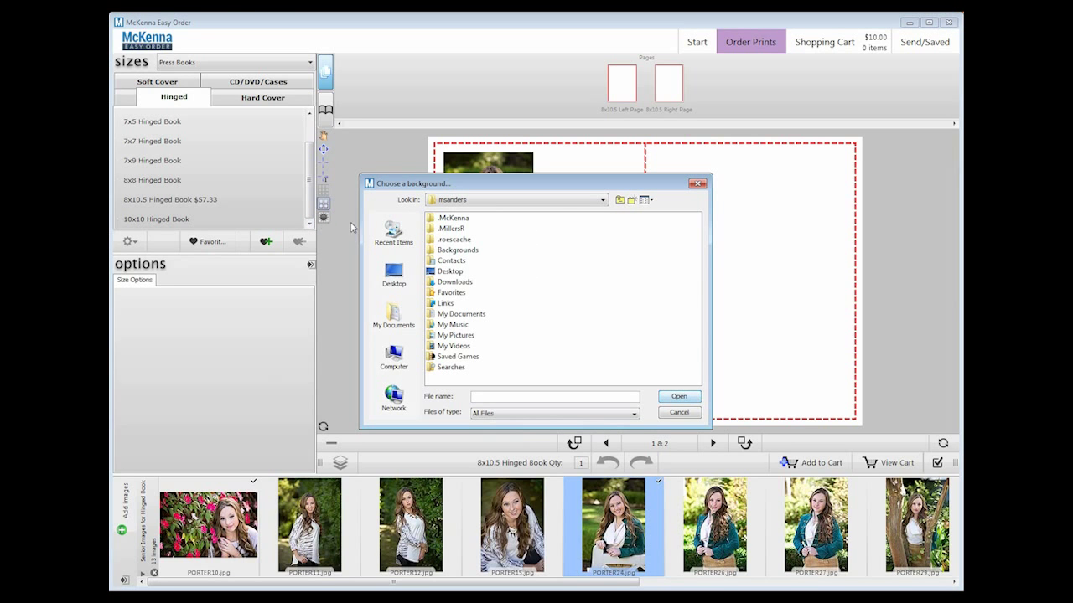
double_click(457, 250)
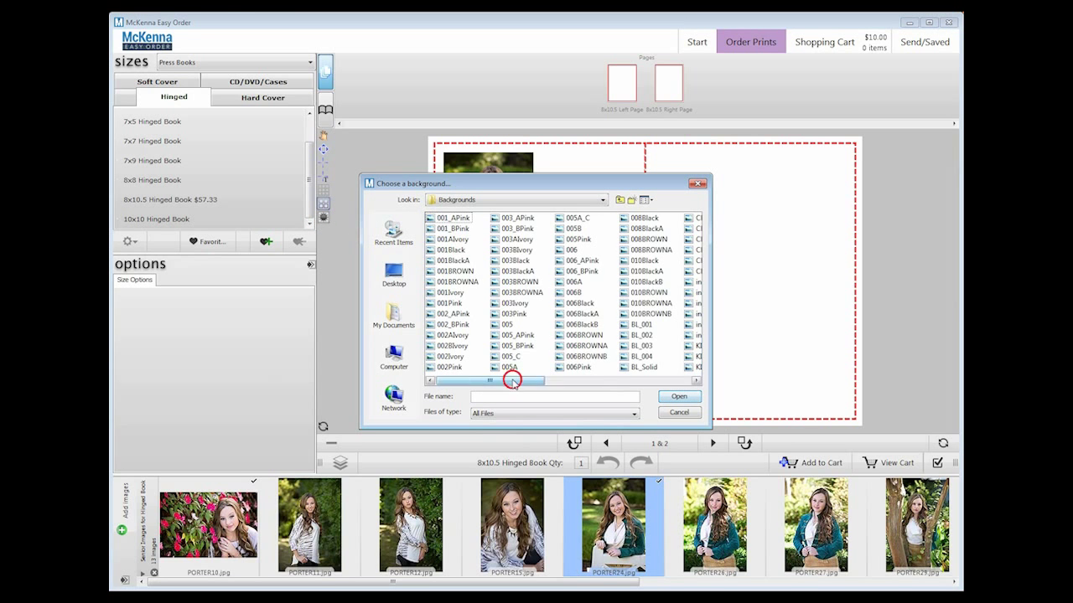
drag(510, 380, 710, 374)
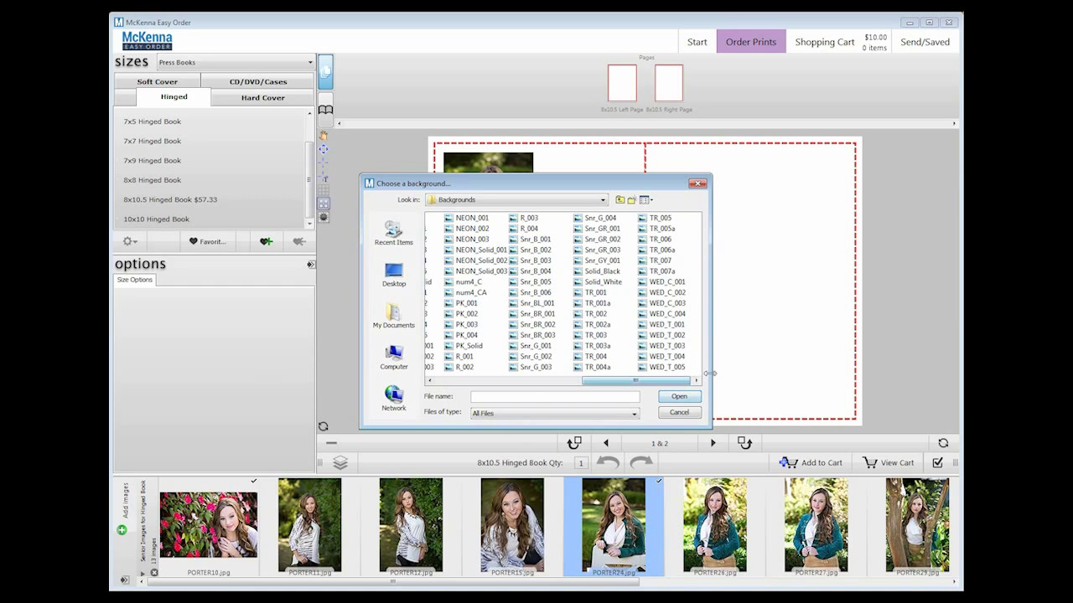
click(549, 346)
double_click(549, 346)
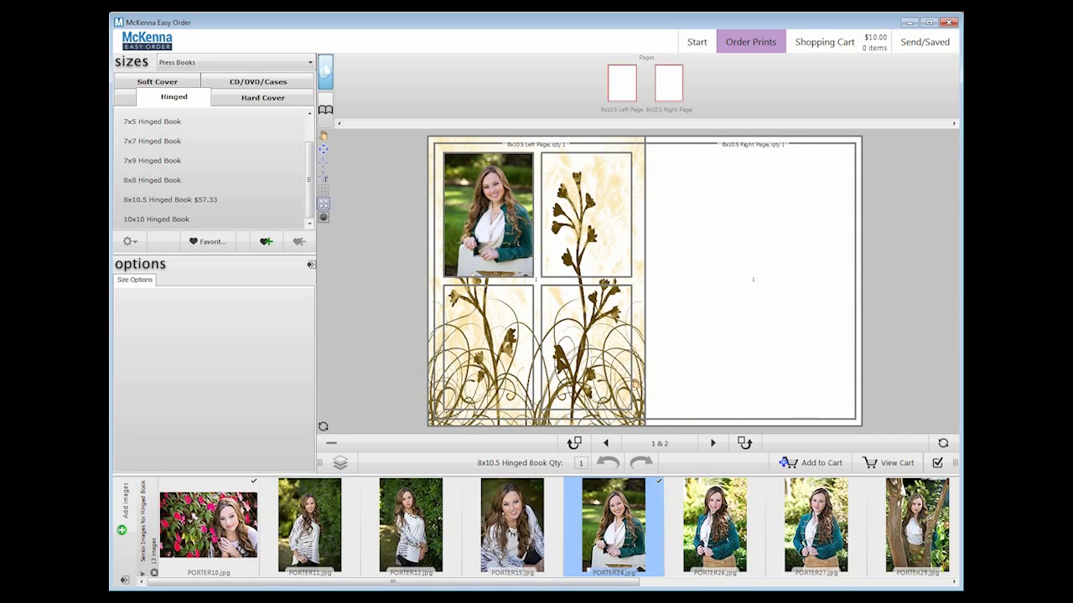
Fill the top-right, bottom-right and bottom-left frames with PORTER26, PORTER27 and PORTER29.
drag(716, 509, 582, 239)
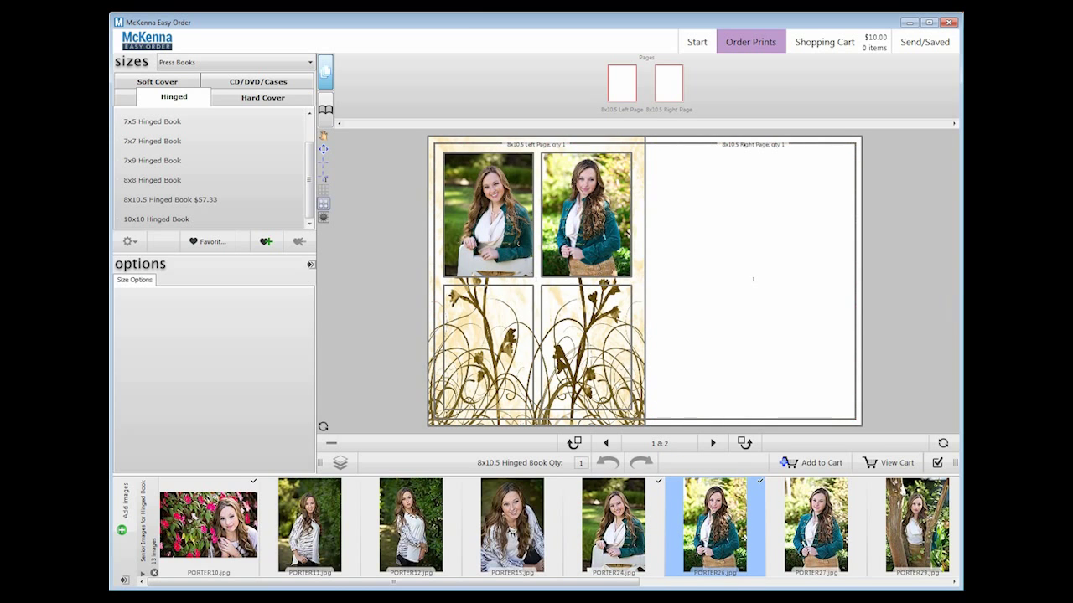
drag(796, 511, 549, 373)
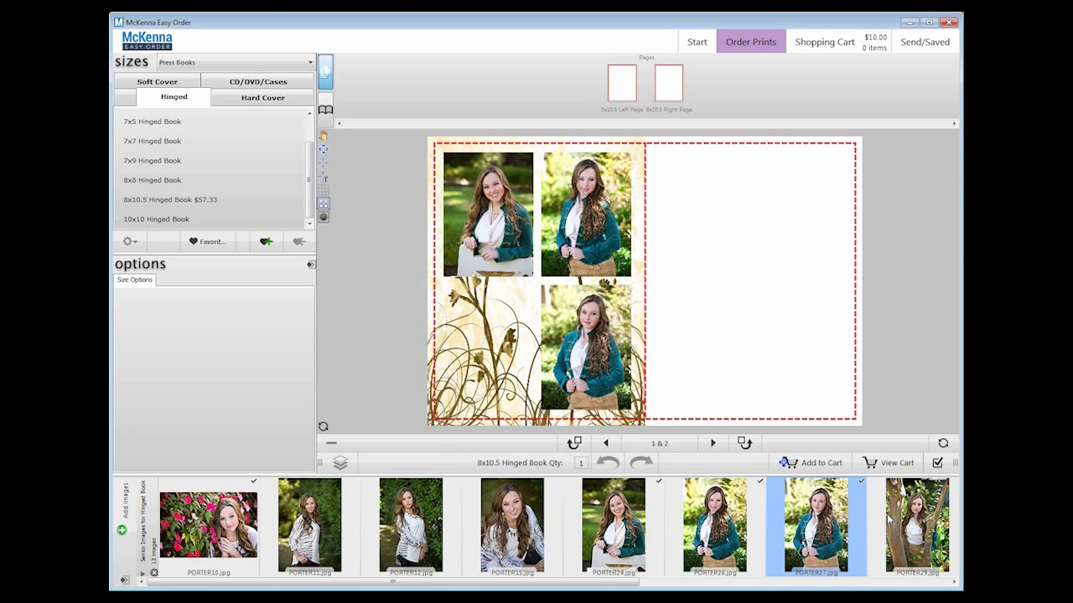
click(912, 529)
drag(912, 530, 498, 359)
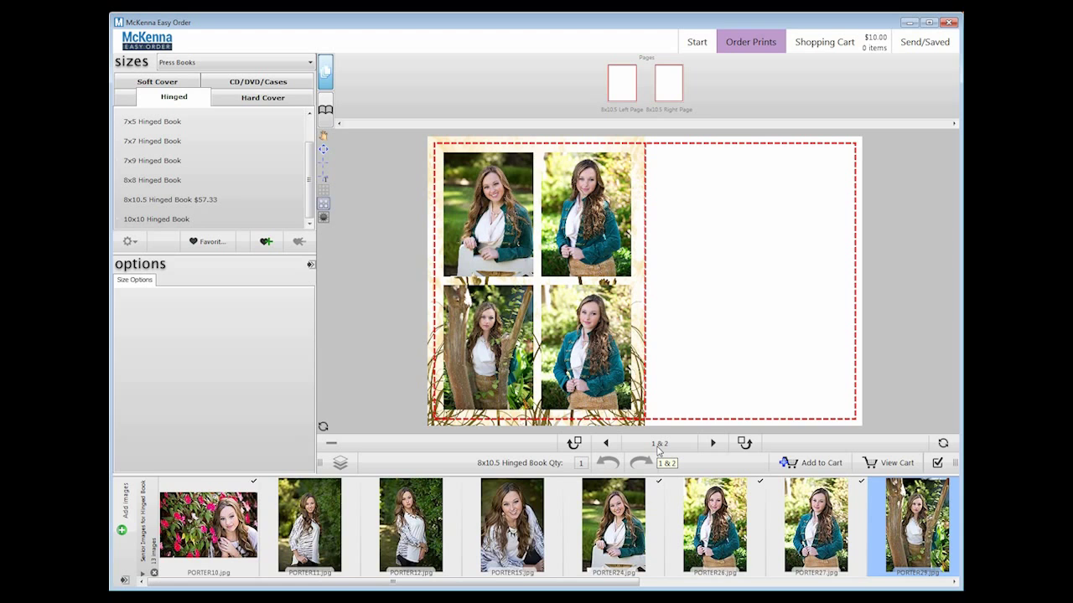
Insert blank spreads before and after the current pages, producing an empty pages 3 & 4.
click(576, 446)
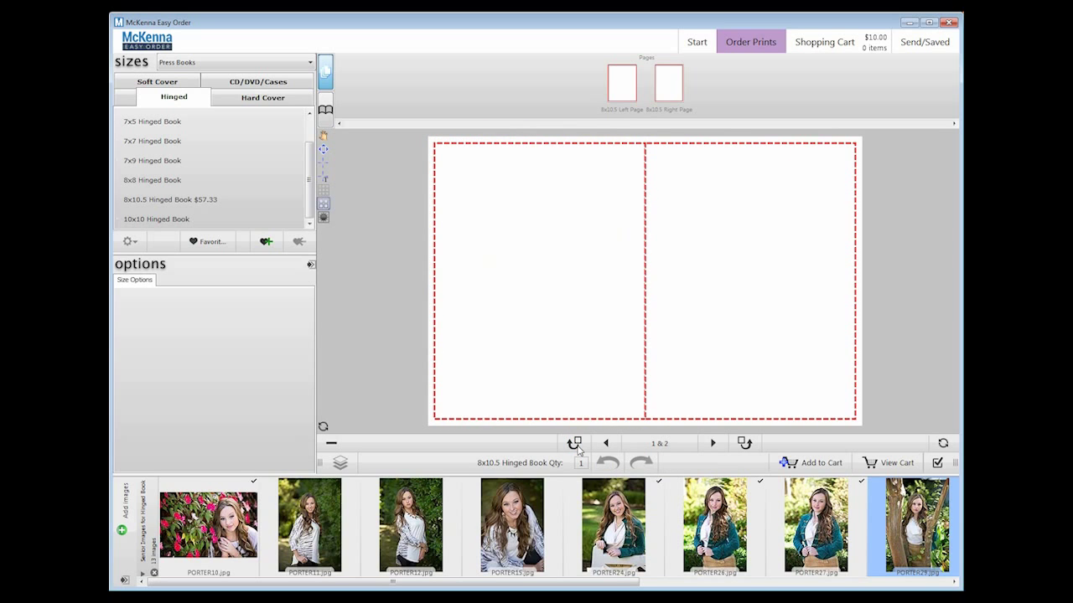
click(745, 444)
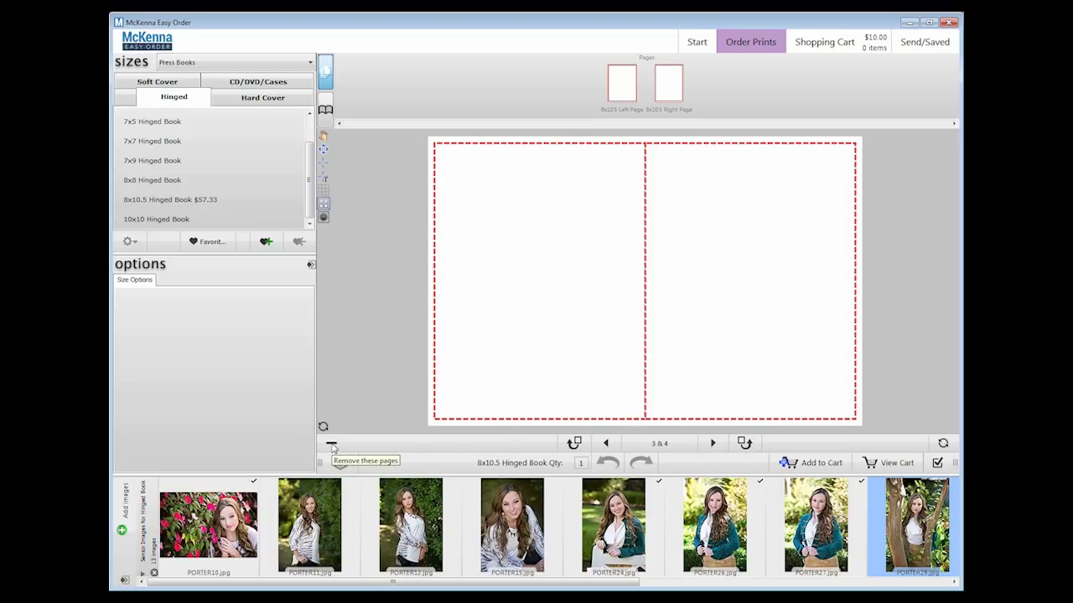
Remove the blank 3 & 4 spread, go back to Inside Left & 1st Half Page, and decline both resets.
click(331, 446)
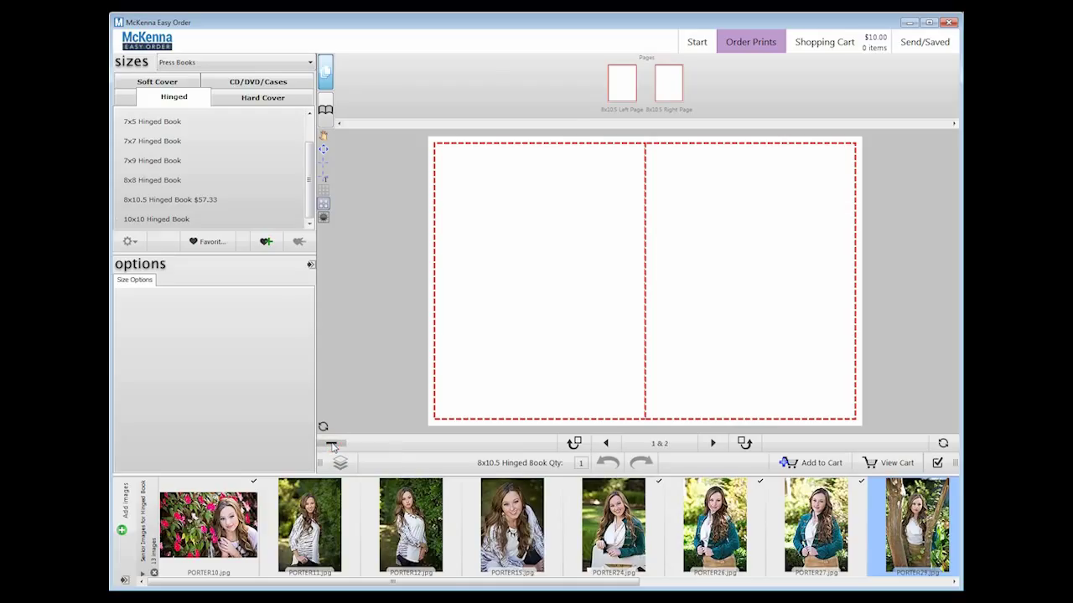
click(331, 446)
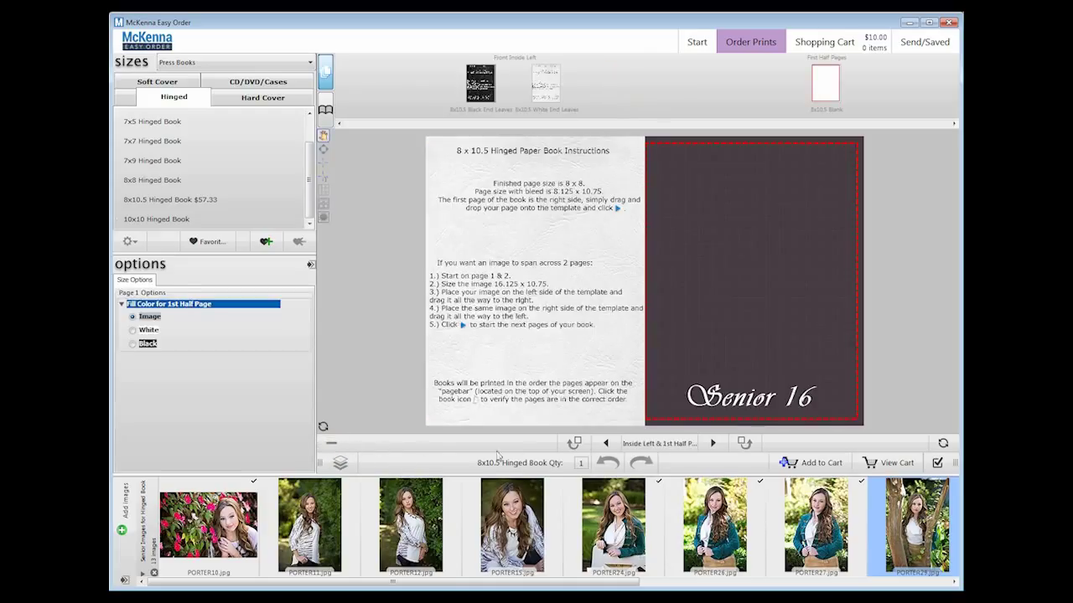
click(943, 444)
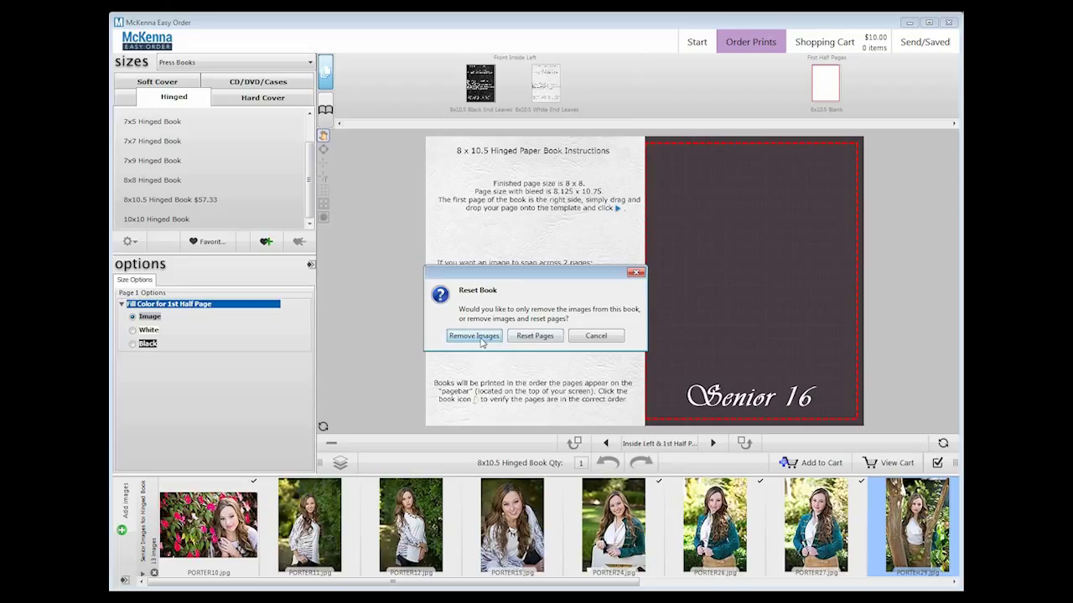
click(593, 336)
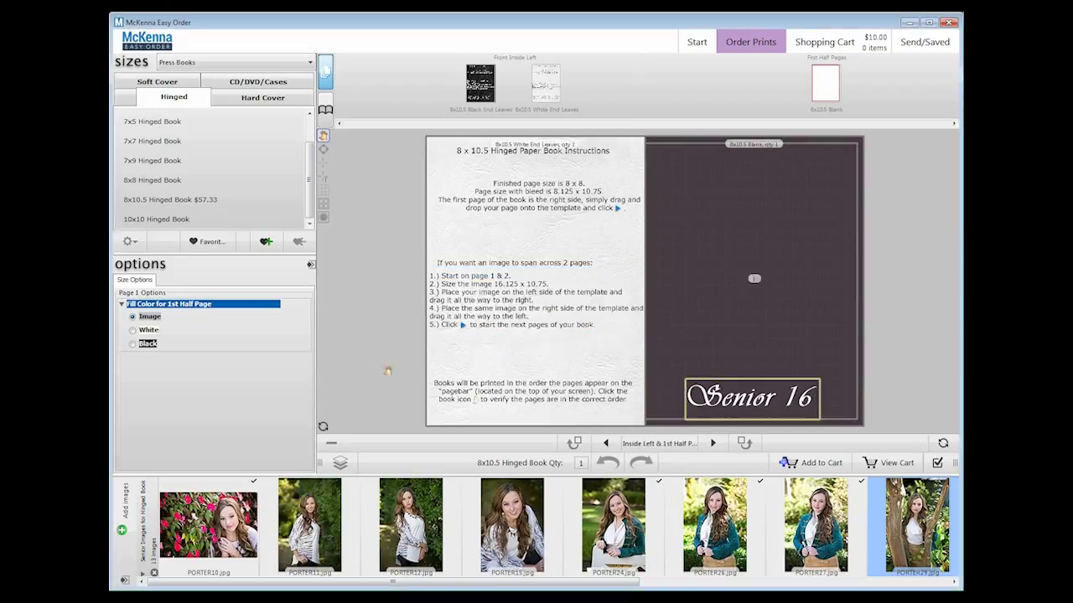
click(323, 427)
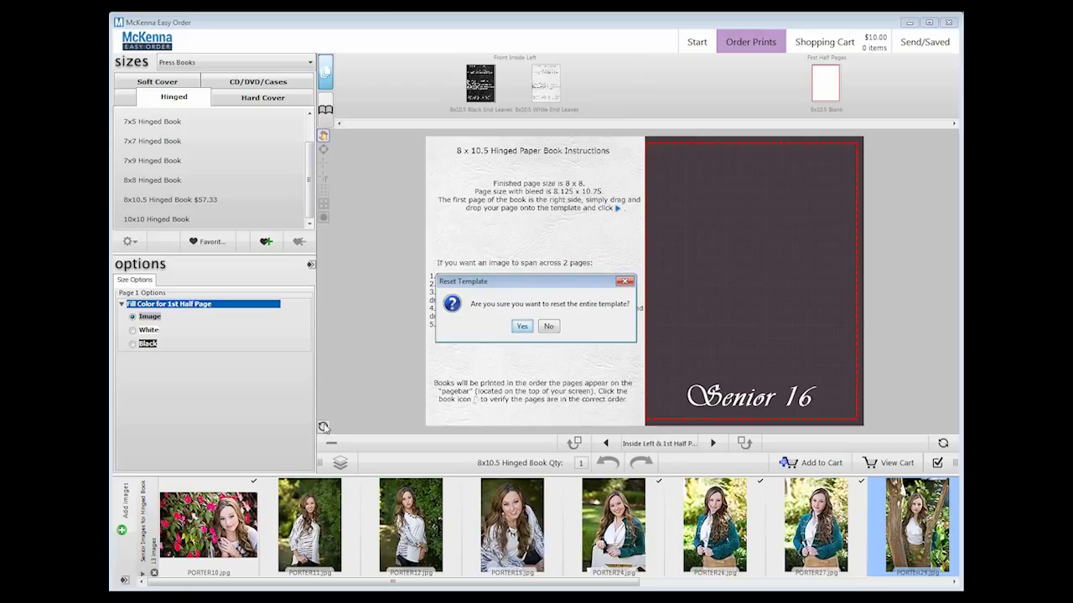
click(548, 327)
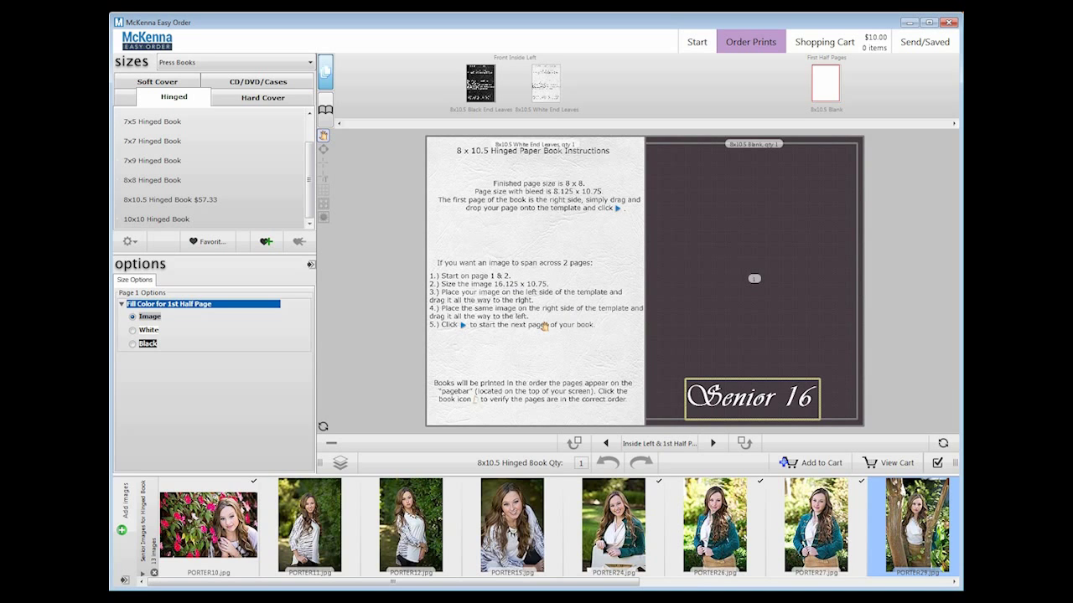
Page back and forth through the spreads, ending on the blank pages 3 & 4.
click(712, 443)
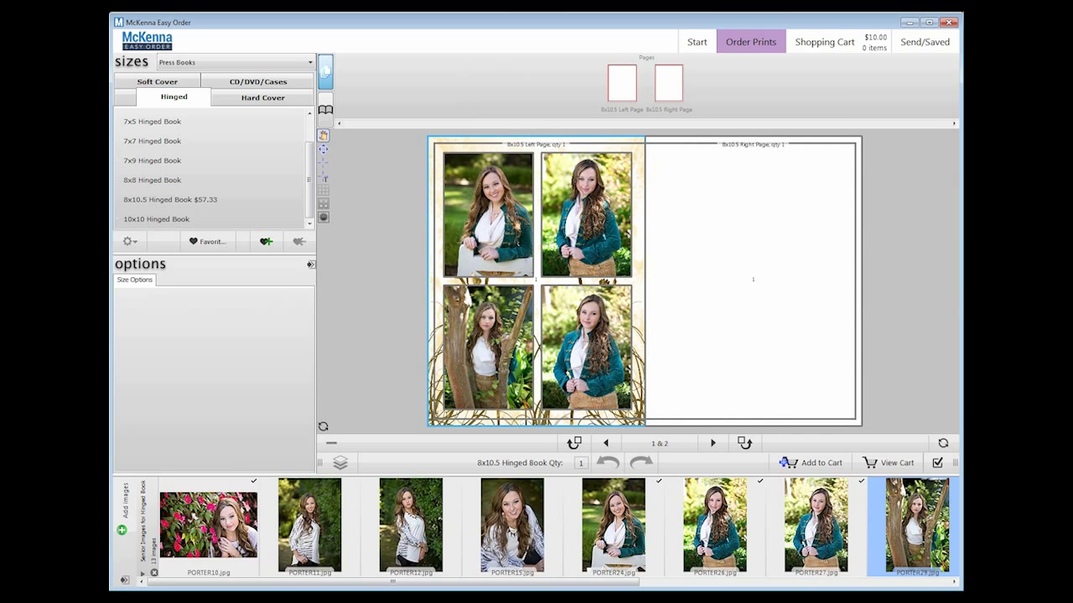
click(711, 444)
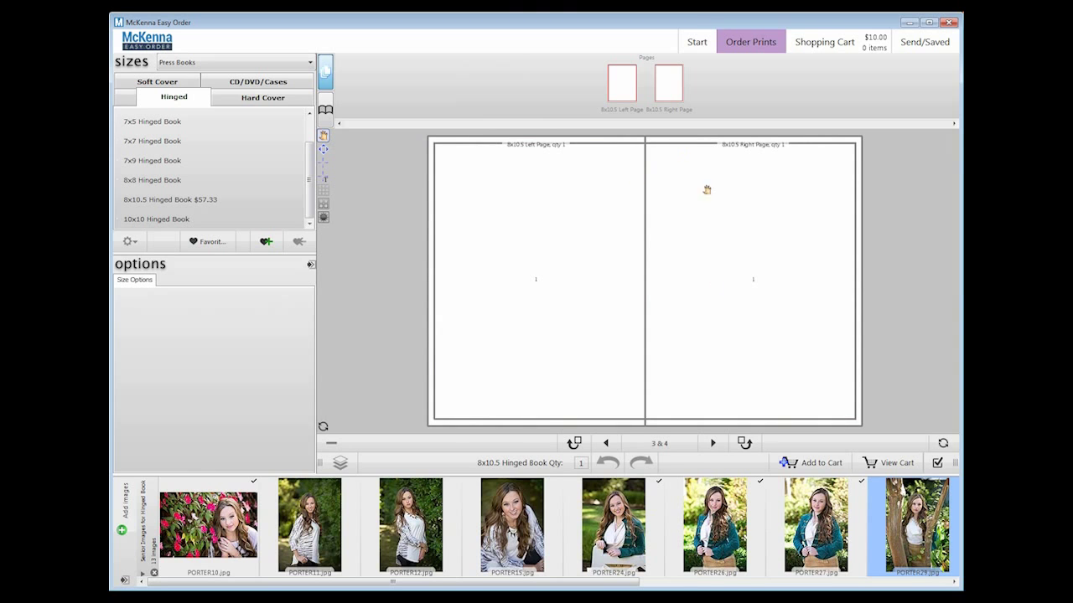
click(605, 442)
click(606, 443)
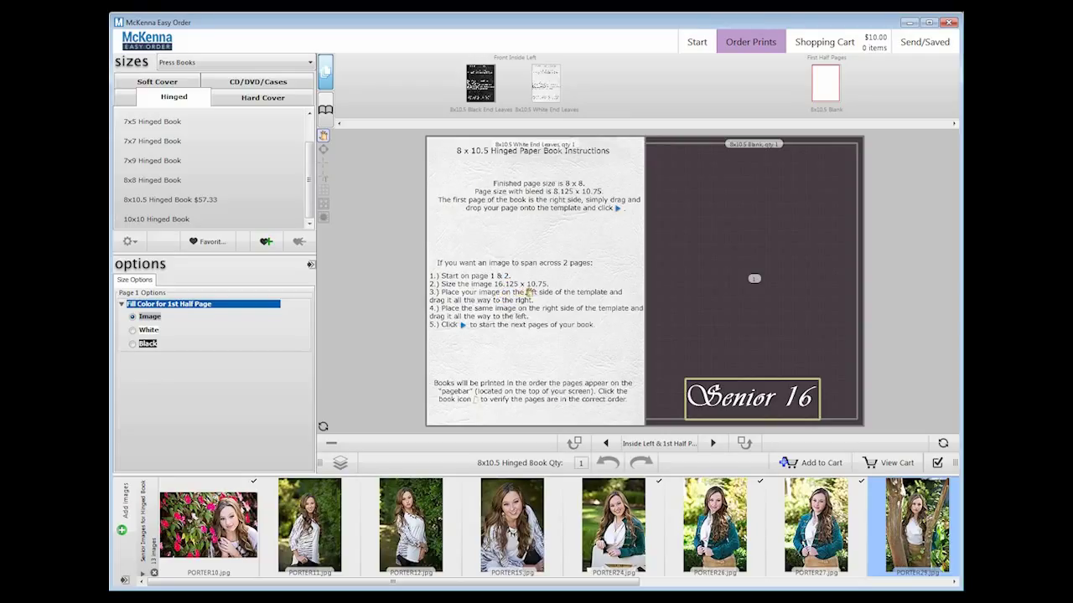
click(712, 444)
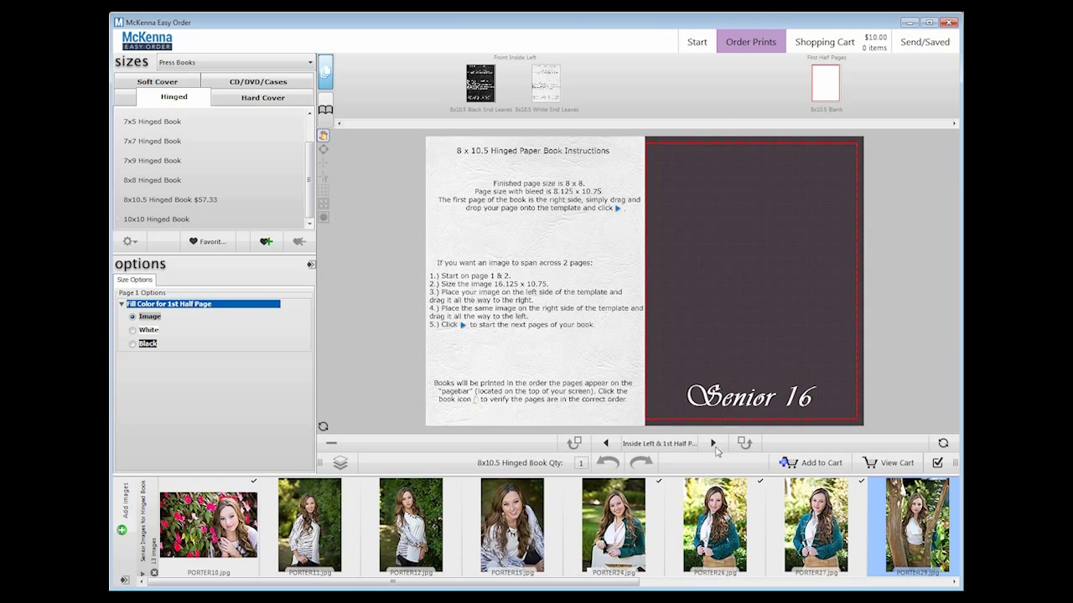
click(712, 444)
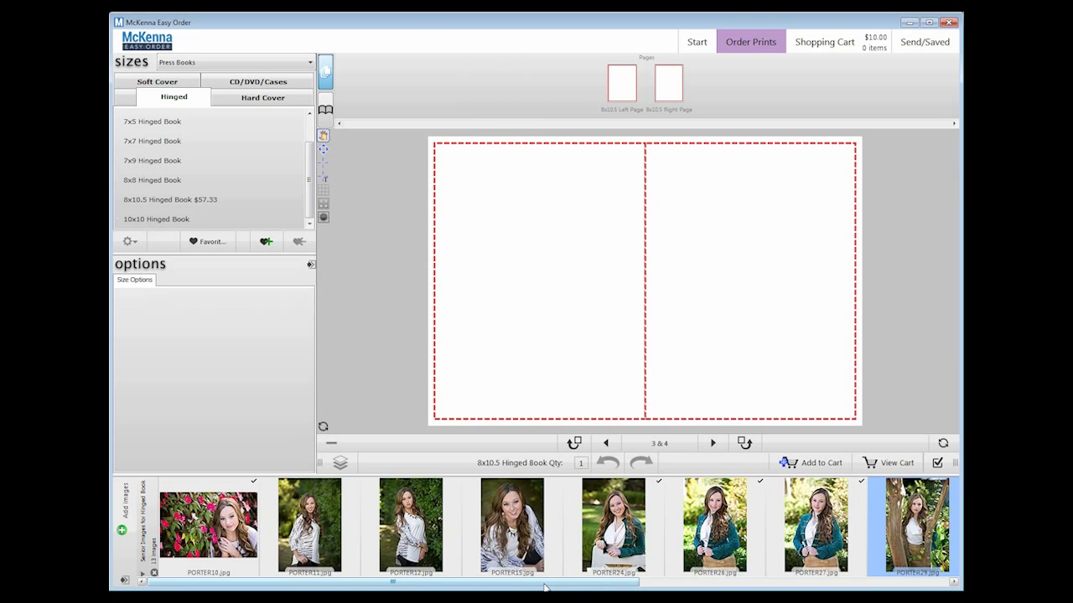
Place PORTER61 on page 4, rotate it upright and stretch it across pages 3 & 4.
drag(545, 588, 463, 275)
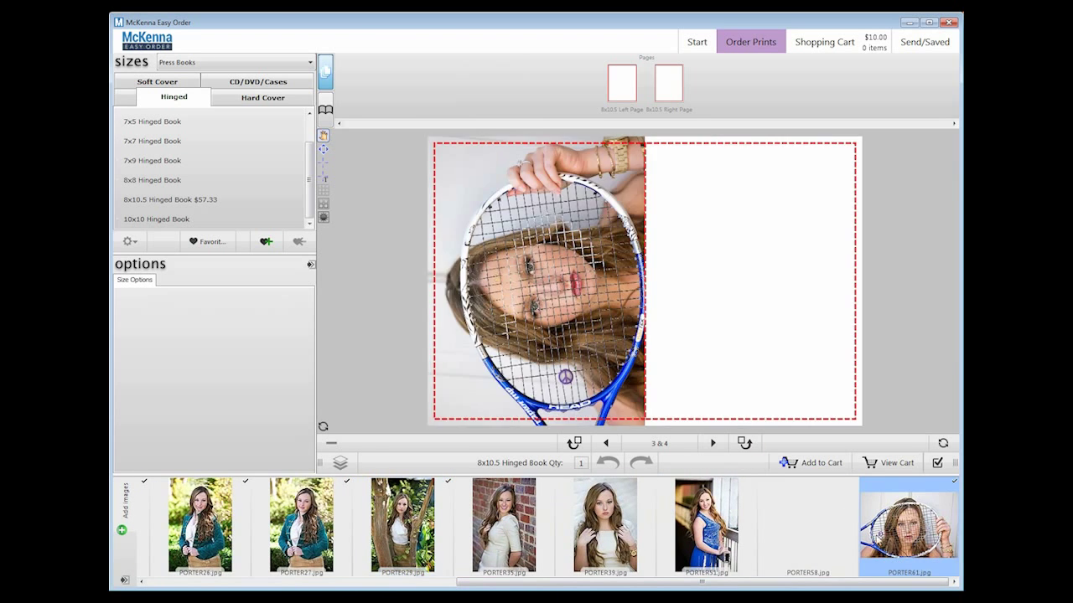
drag(882, 542, 747, 300)
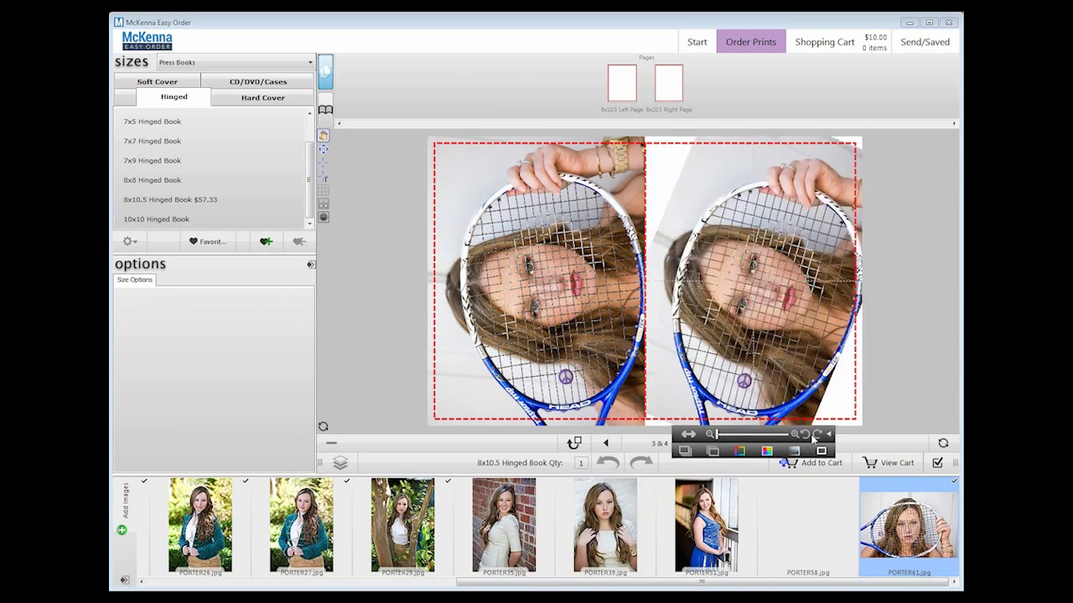
click(814, 435)
click(617, 360)
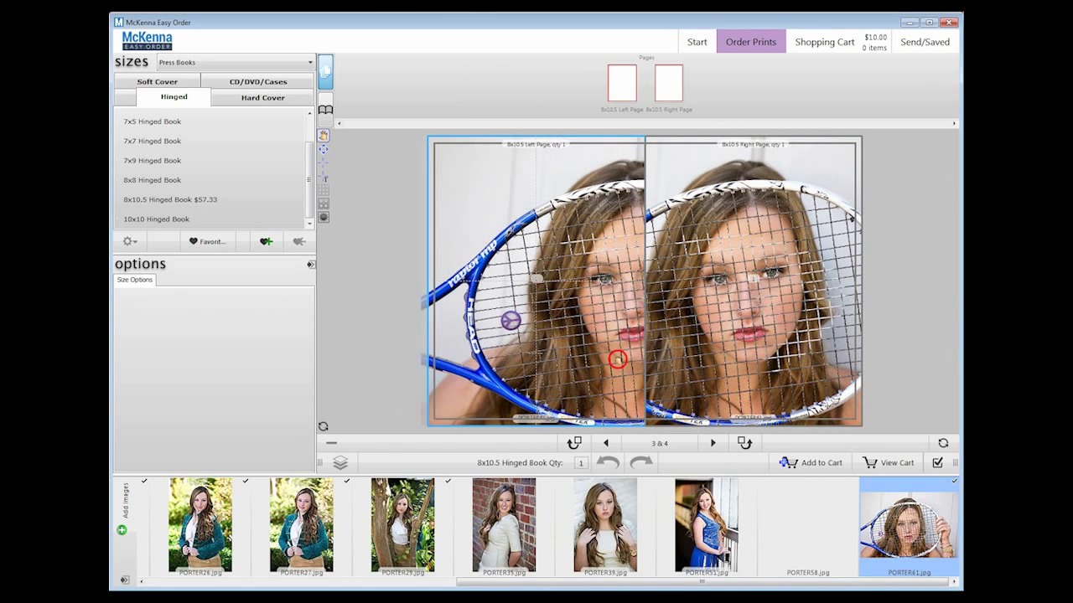
drag(616, 359, 754, 356)
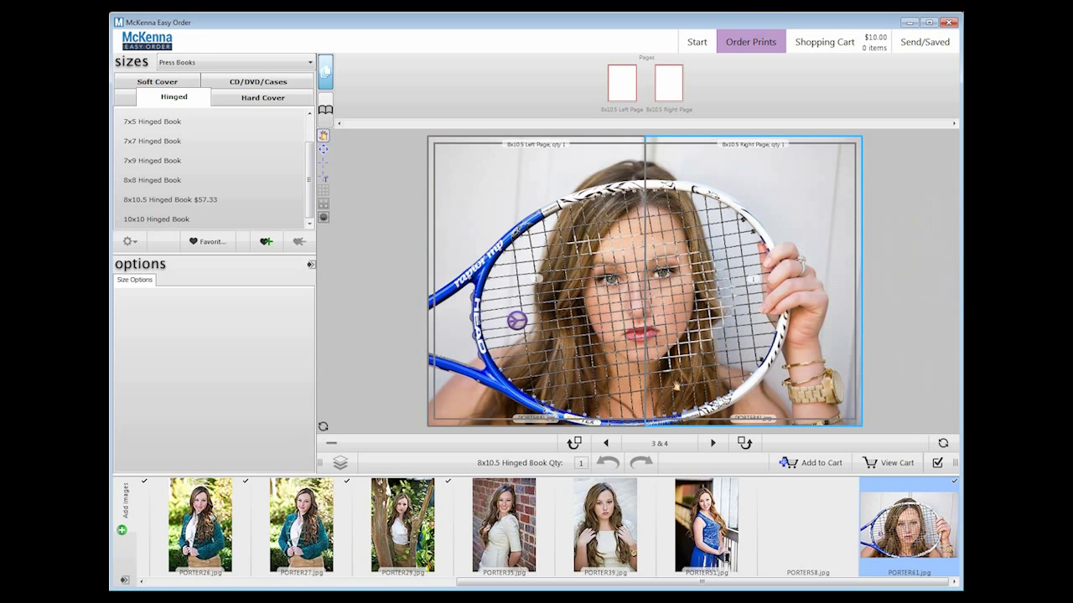
Flip from the inside-left page through pages 11 & 12 and the last page back to the cover.
click(711, 443)
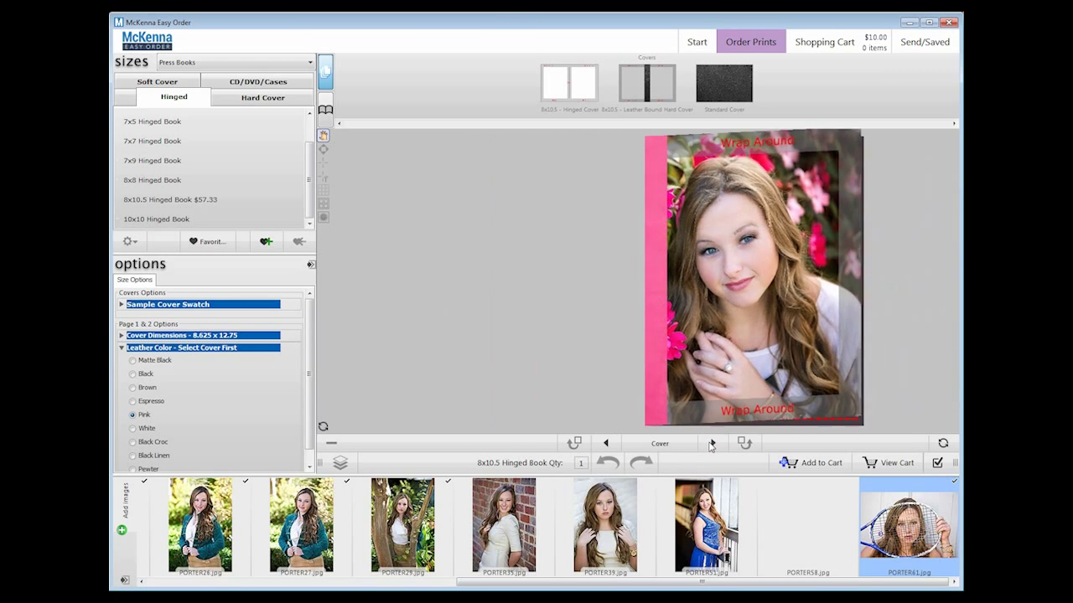
click(711, 444)
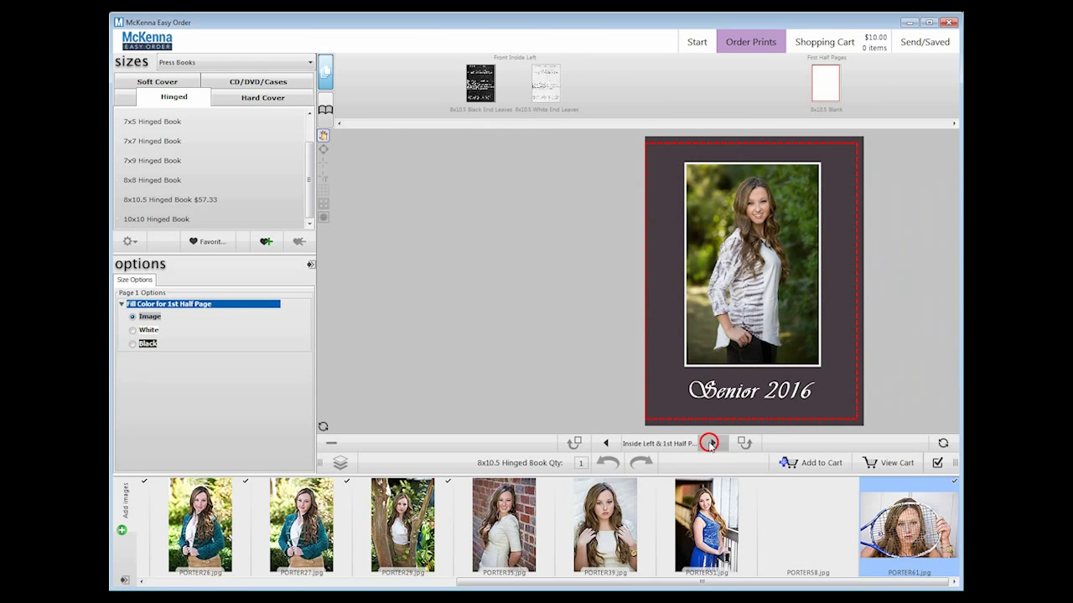
click(709, 443)
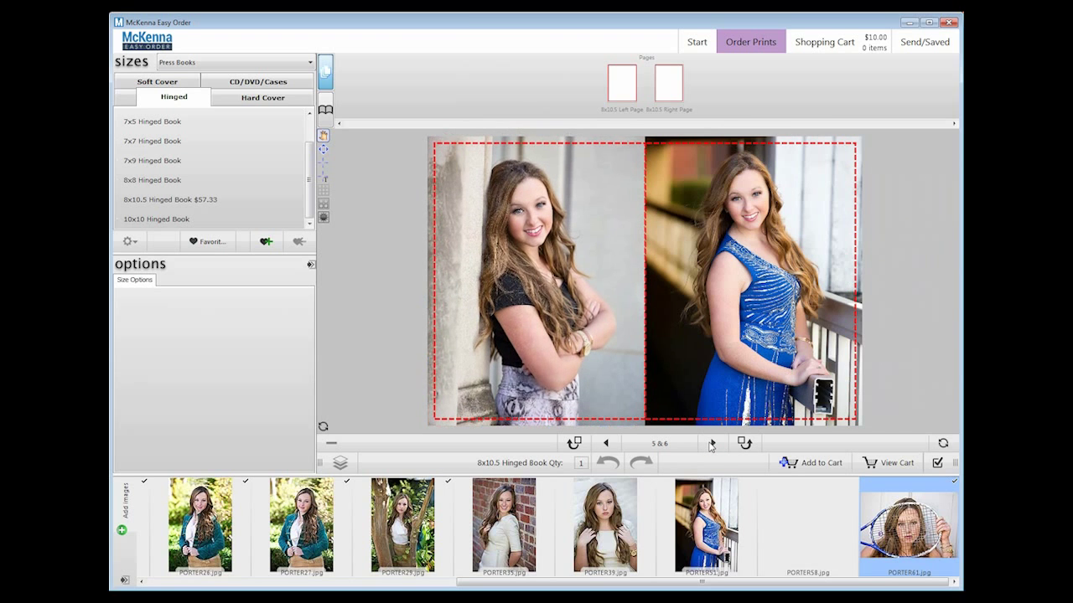
click(710, 443)
click(709, 443)
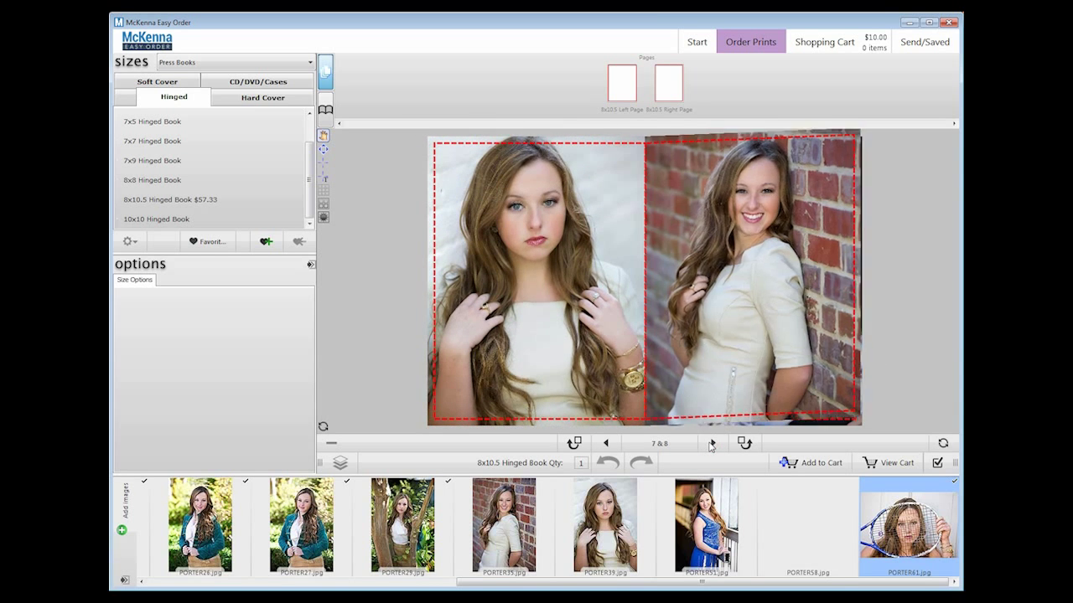
click(709, 443)
click(709, 444)
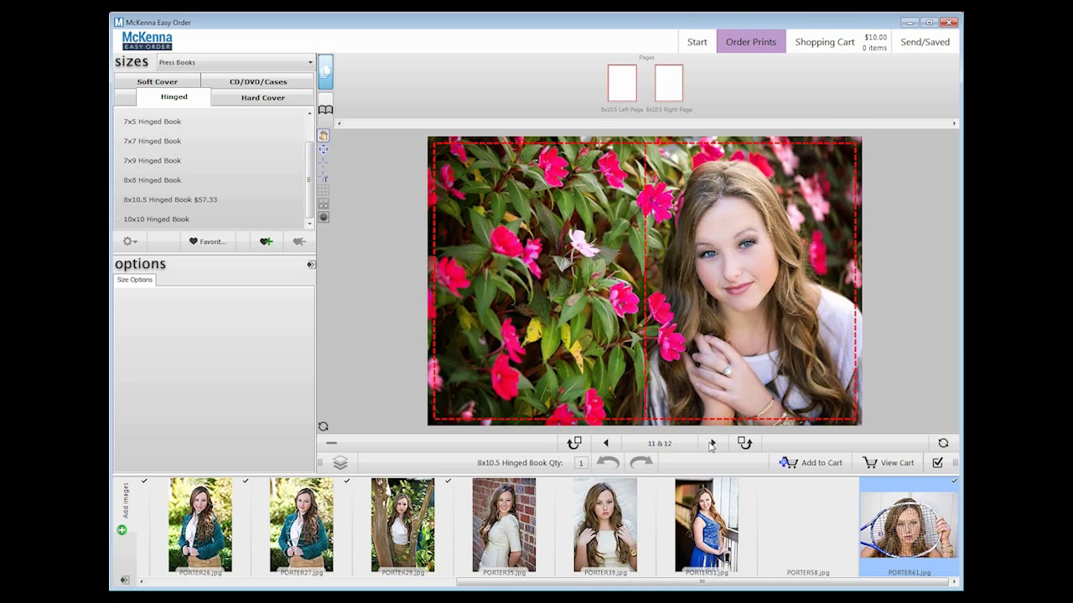
click(712, 444)
click(712, 443)
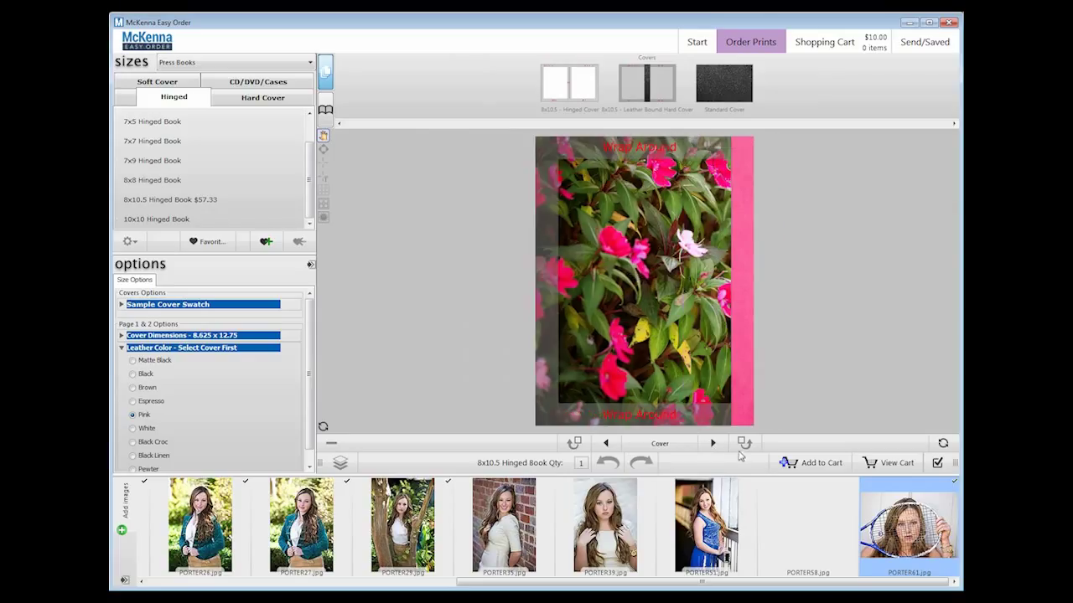
Add the $57.33 8x10.5 Hinged Book to the cart as is and select Glossy UV Coating.
click(794, 464)
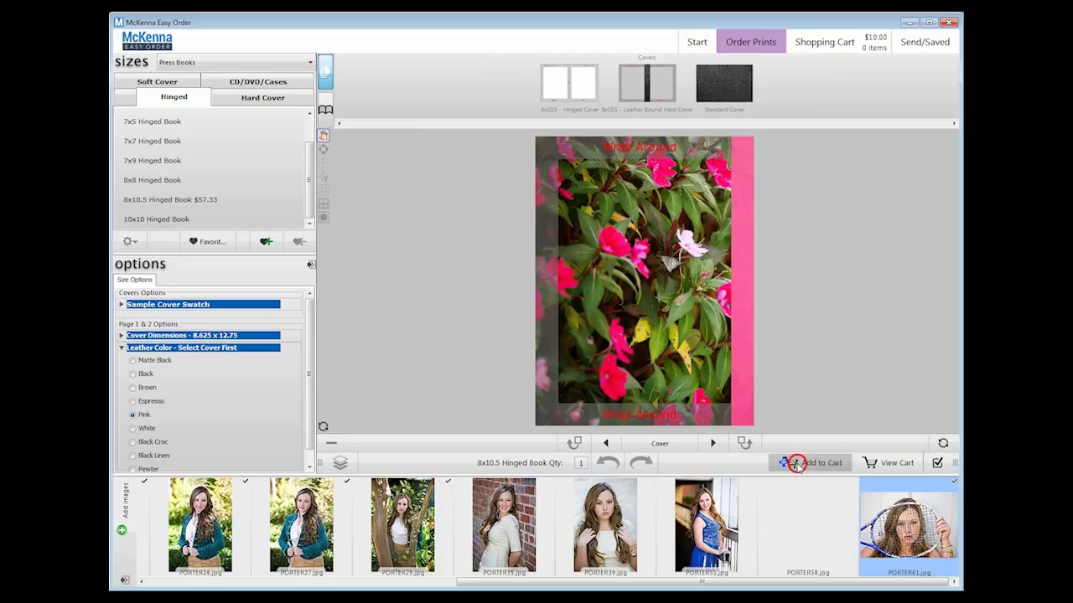
click(511, 340)
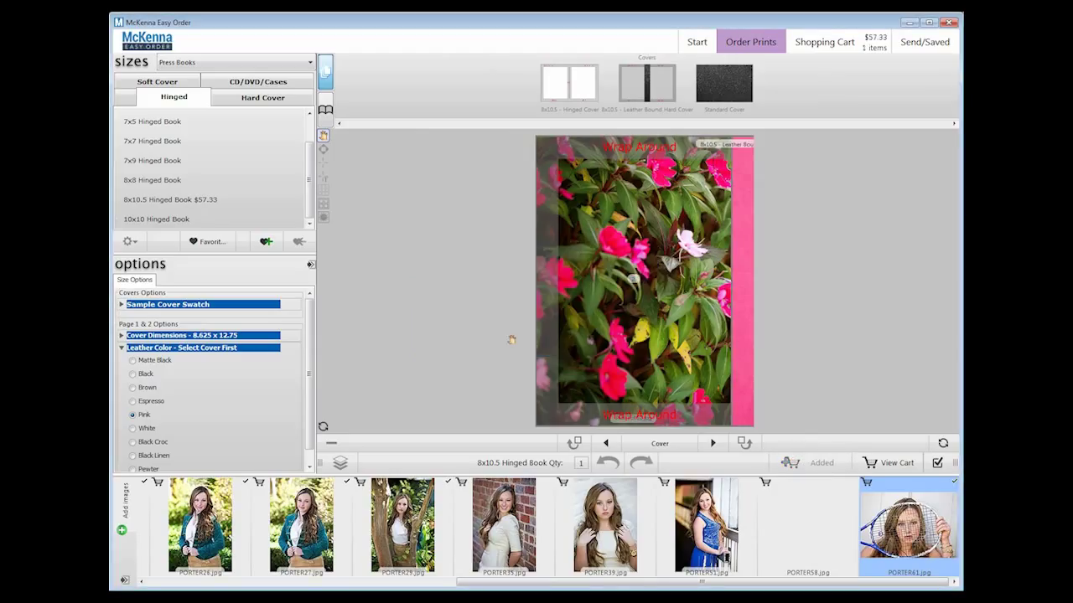
click(886, 463)
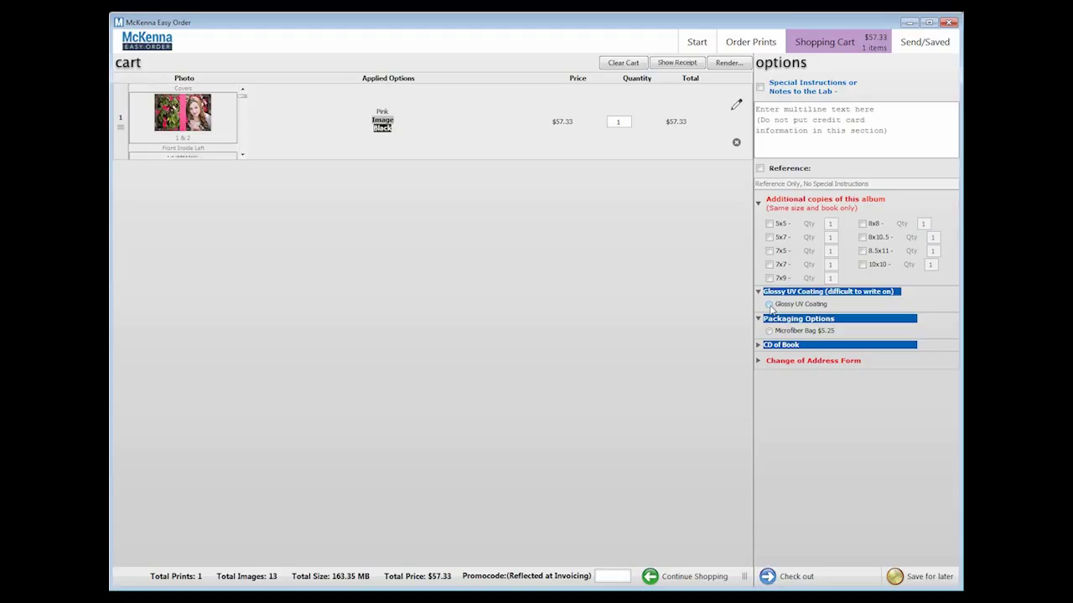
click(769, 305)
Save the book as a favorite named 'Senior' and update it in the cart as is.
click(736, 106)
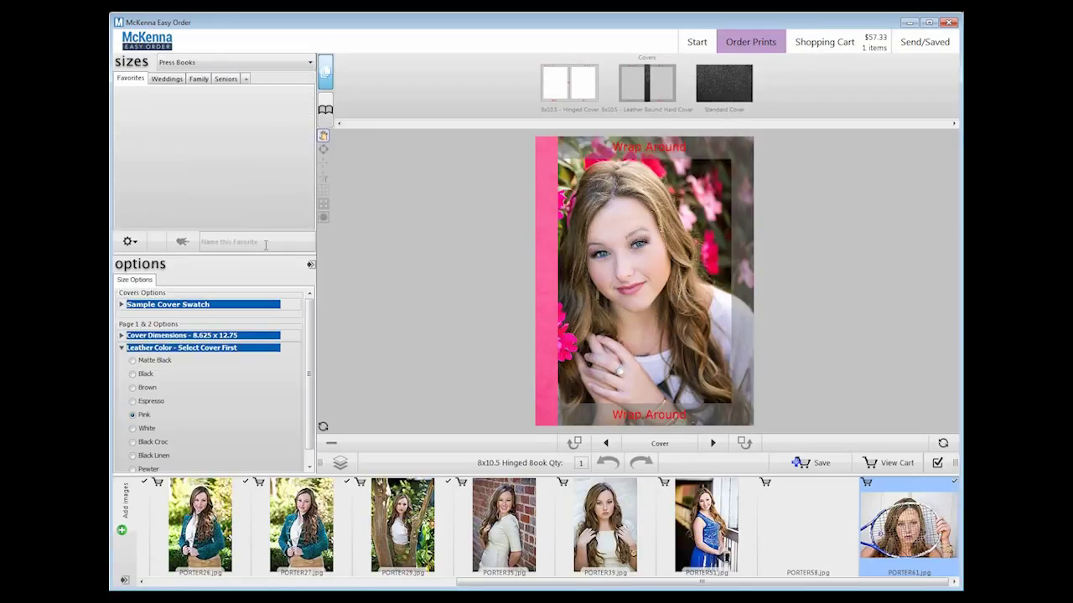
click(266, 244)
key(Return)
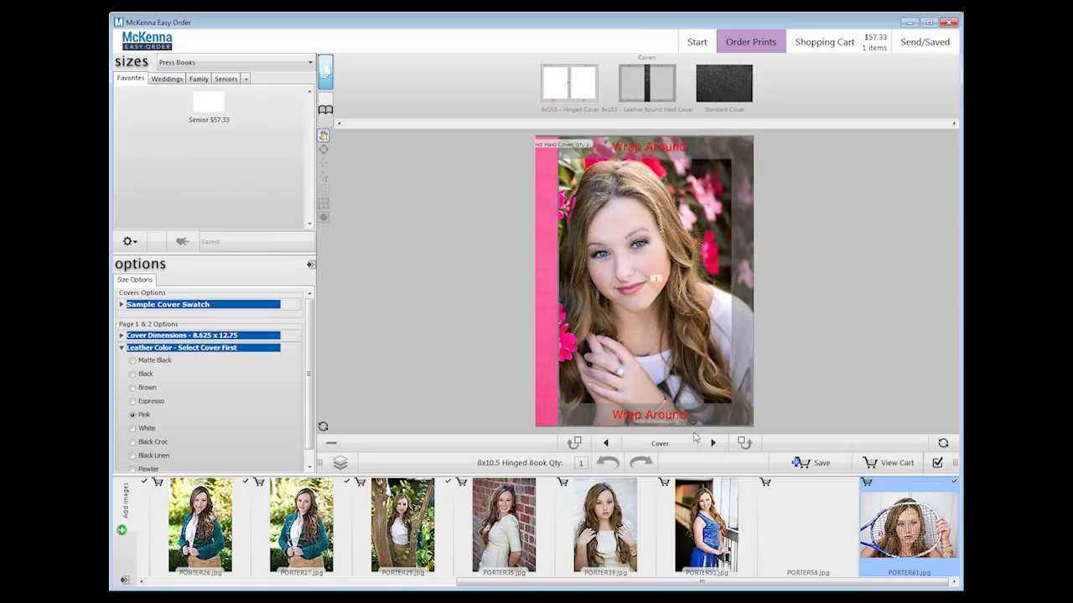
click(792, 463)
click(511, 341)
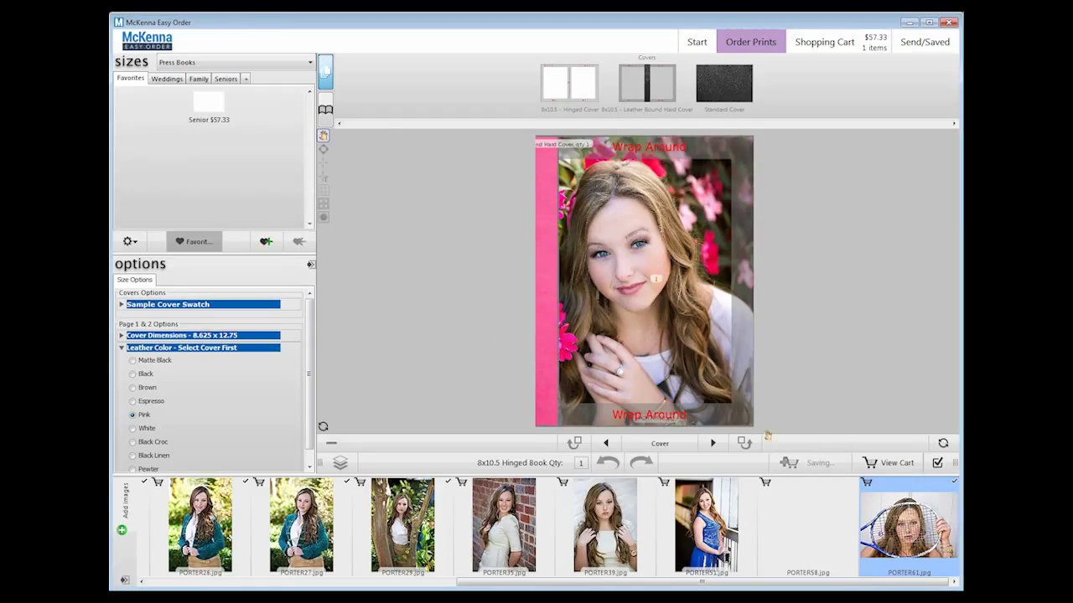
Save the cart for later as 'Senior Press', check the saved carts list, then return to the cart.
click(890, 471)
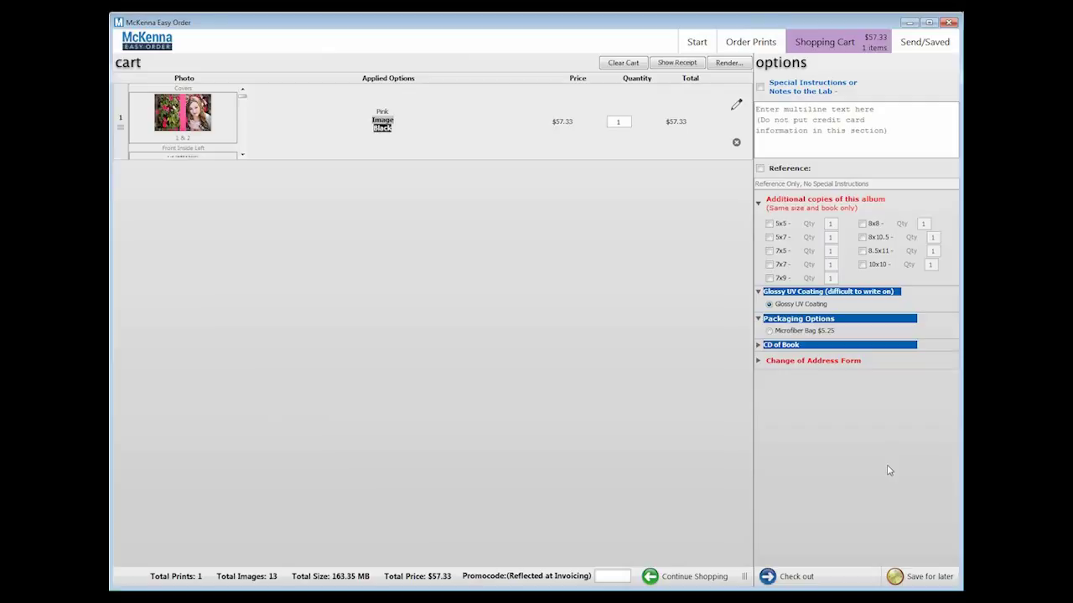
click(902, 575)
text(S)
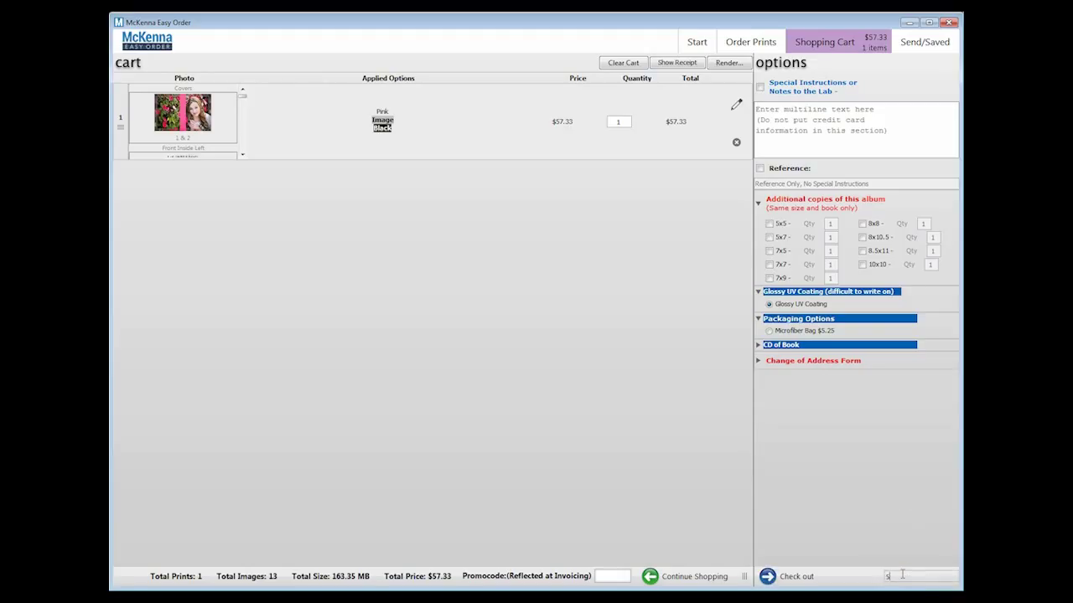
text(enior Prep)
key(Return)
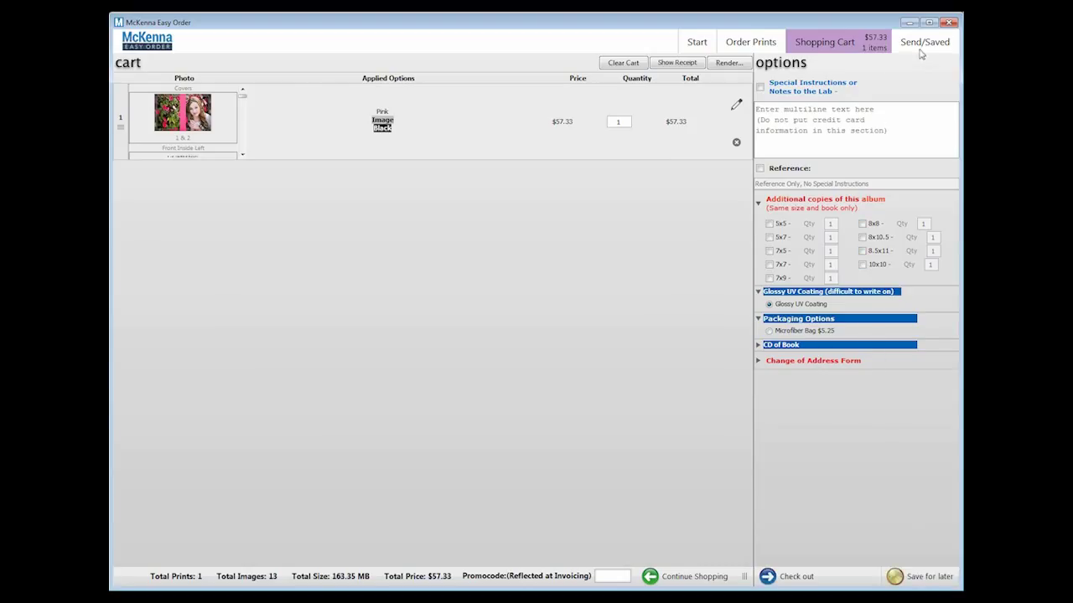
click(921, 48)
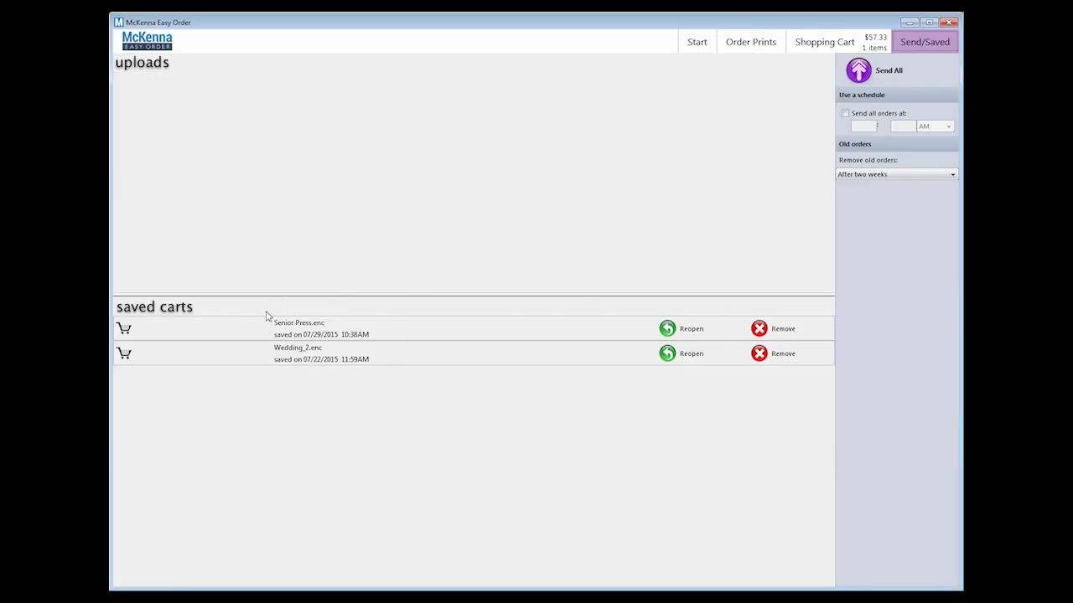
click(841, 49)
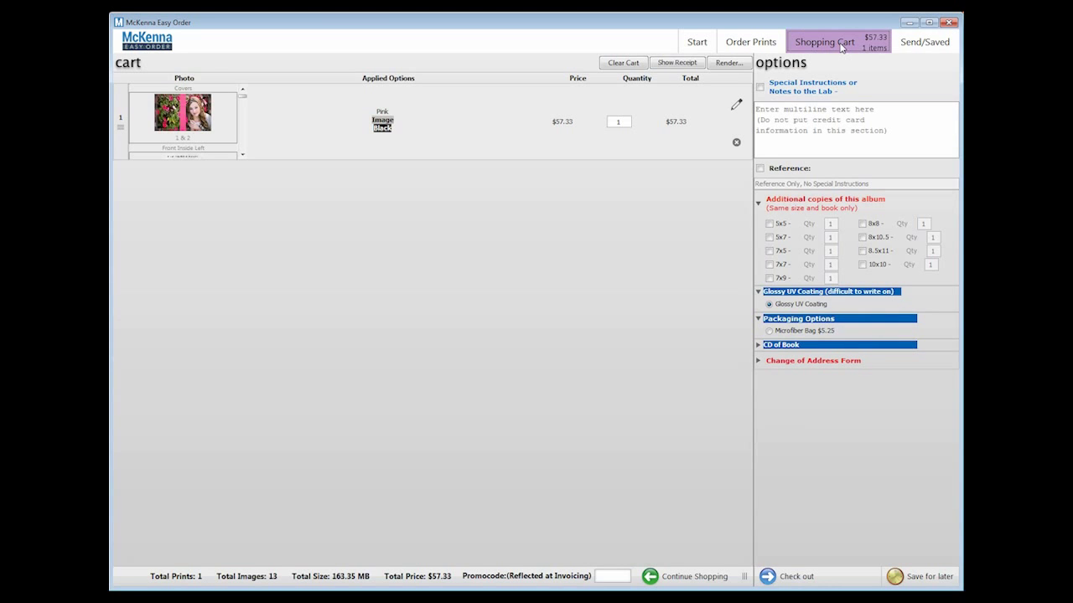